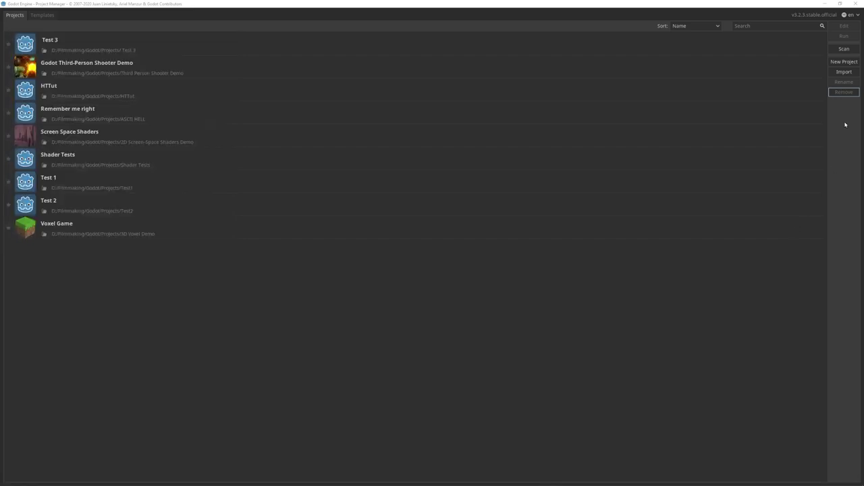
Create a new project named ASCII Shader Tutorial in its own folder using the OpenGL ES 3.0 renderer
left_click(847, 62)
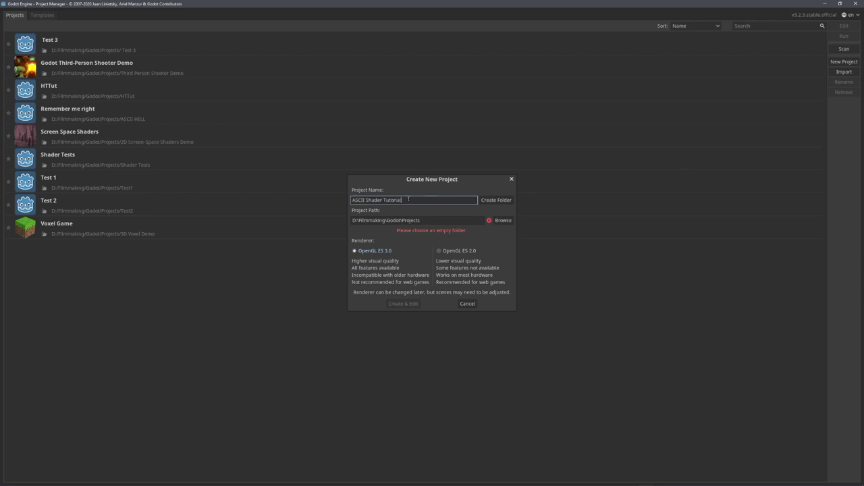
left_click_drag(408, 200, 338, 198)
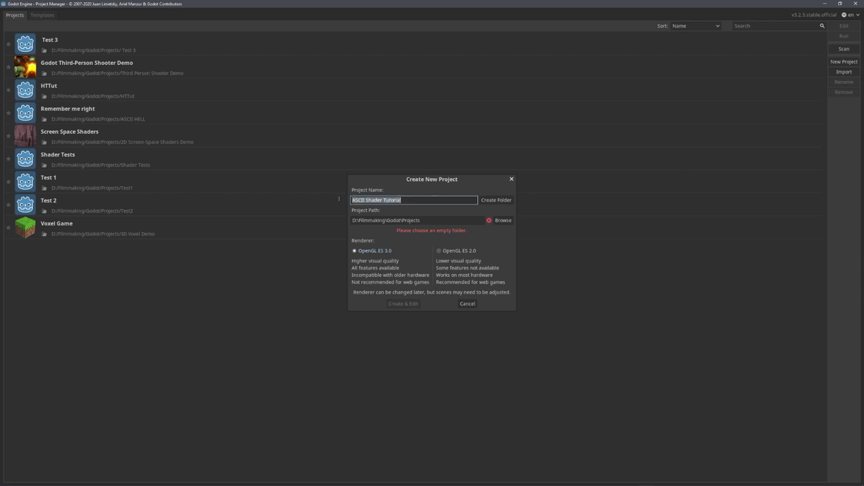
left_click(500, 201)
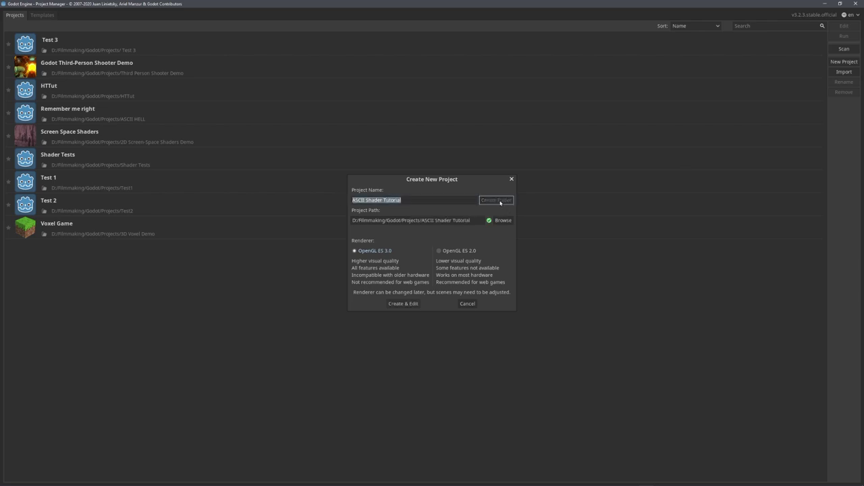
left_click(402, 304)
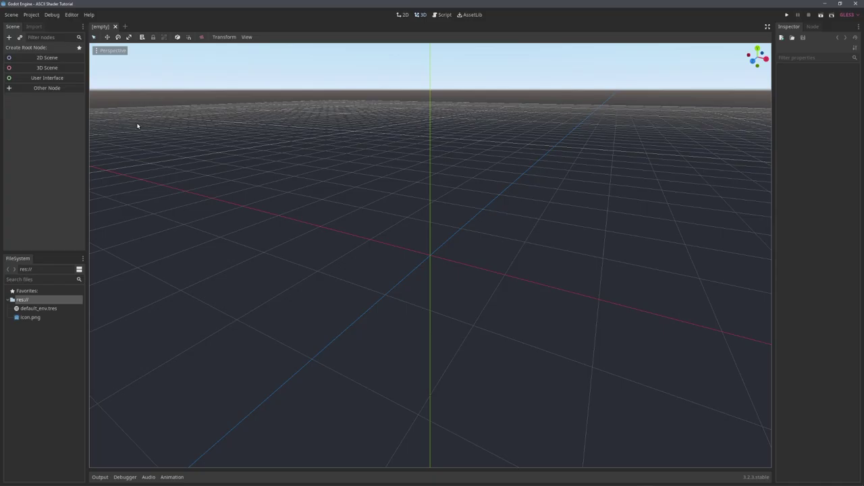
Create a 2D scene root node and add a CanvasLayer node as its child
left_click(68, 59)
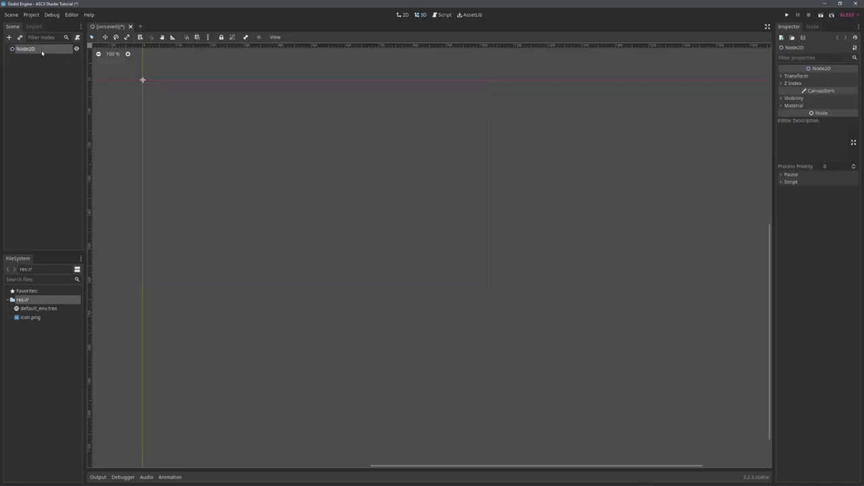
key("ctrl+a")
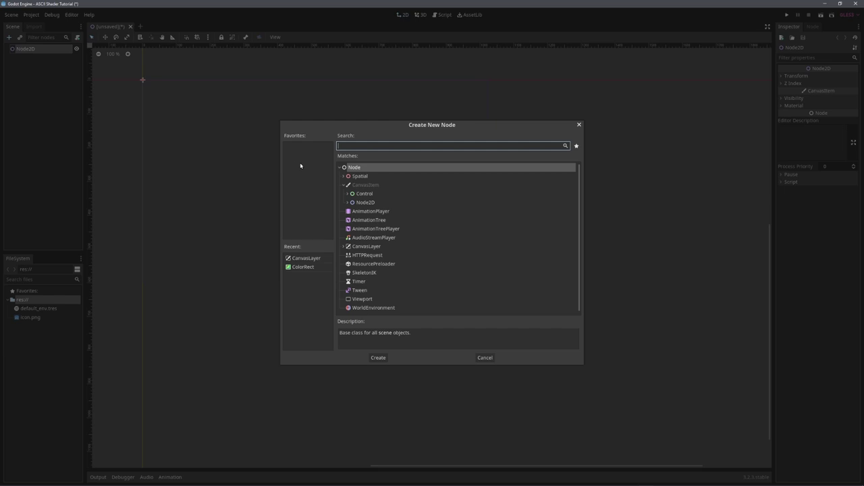
double_click(365, 245)
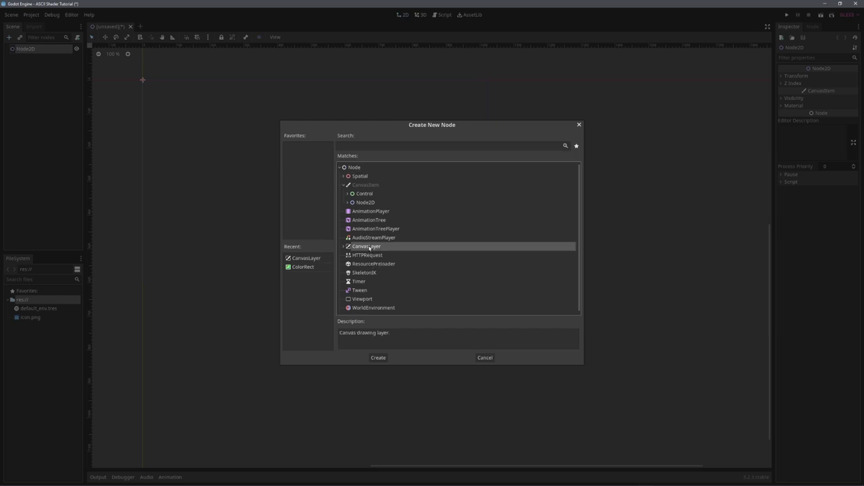
Add a ColorRect under the CanvasLayer and set its layout to Full Rect
key("ctrl+a")
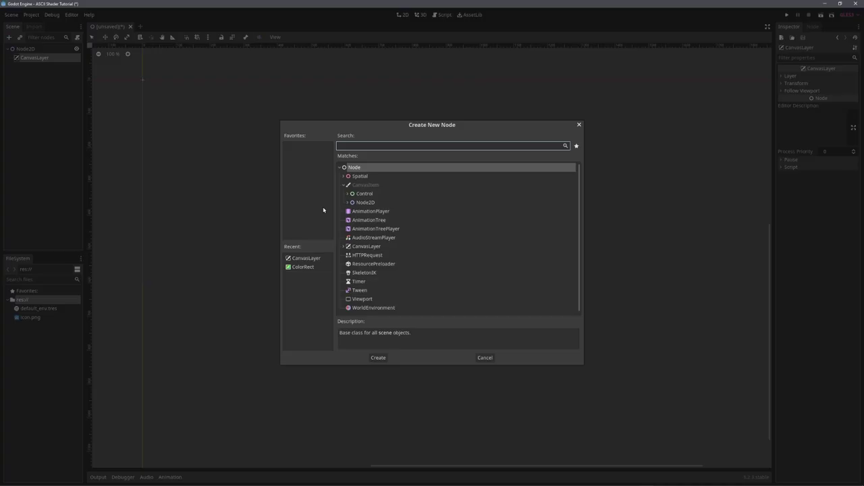
type("colorrec")
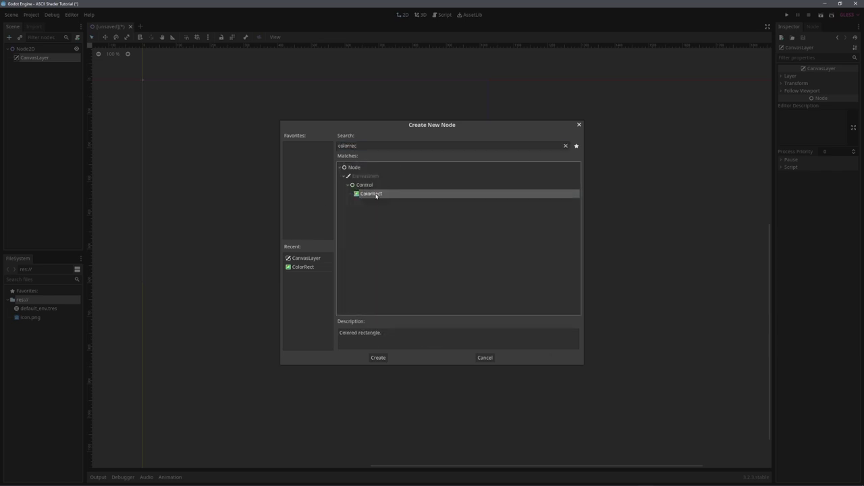
double_click(373, 194)
left_click(297, 37)
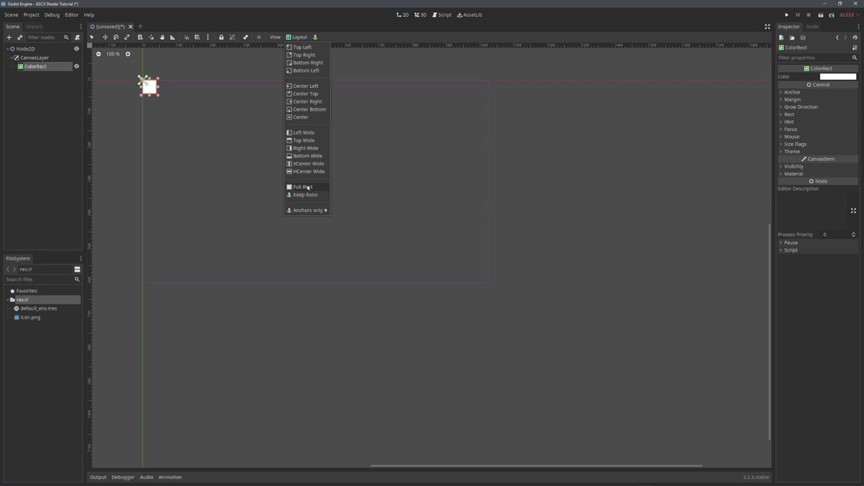
left_click(310, 187)
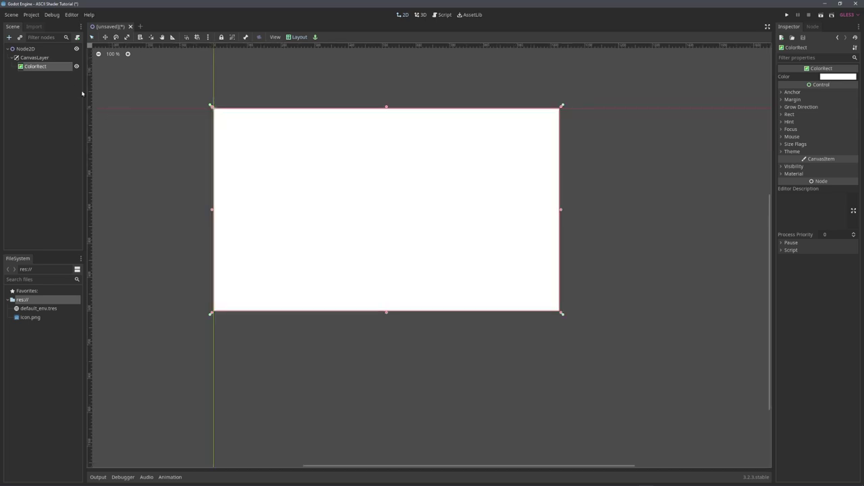
Place icon.png in the middle of the canvas as a sprite child of the root Node2D
left_click(27, 49)
left_click_drag(30, 317, 356, 201)
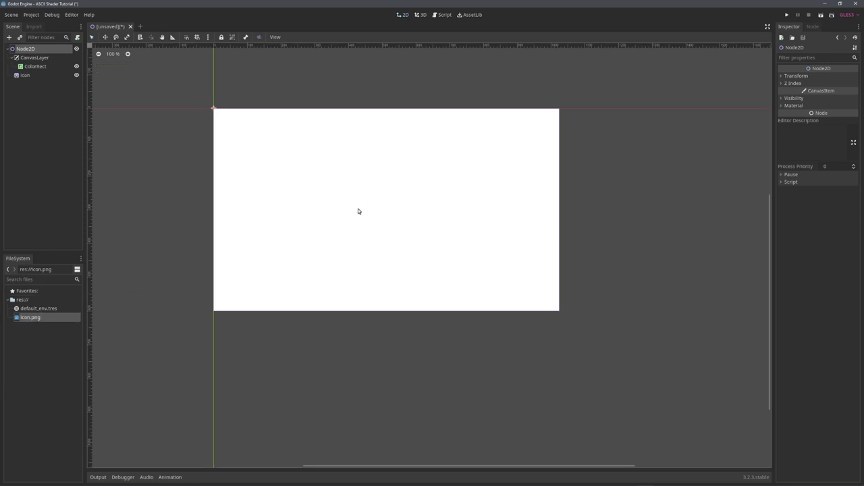
Assign a new ShaderMaterial to the ColorRect and expand its properties
left_click(41, 67)
left_click(789, 174)
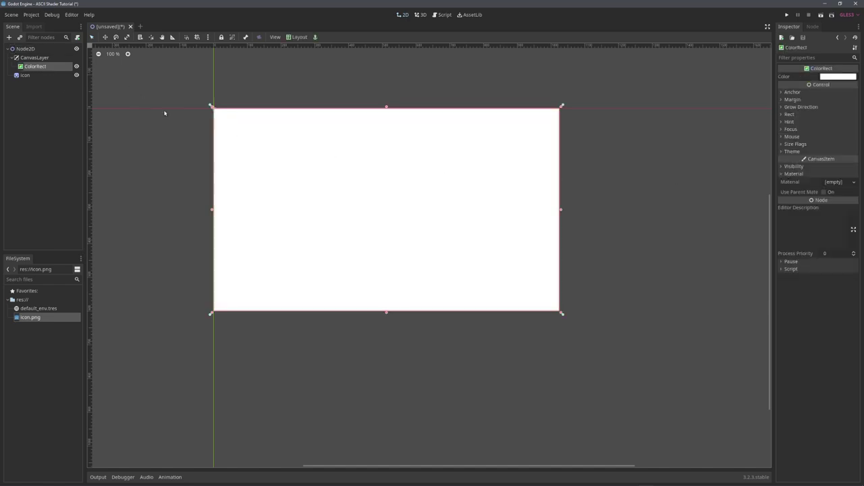
left_click(853, 182)
left_click(823, 194)
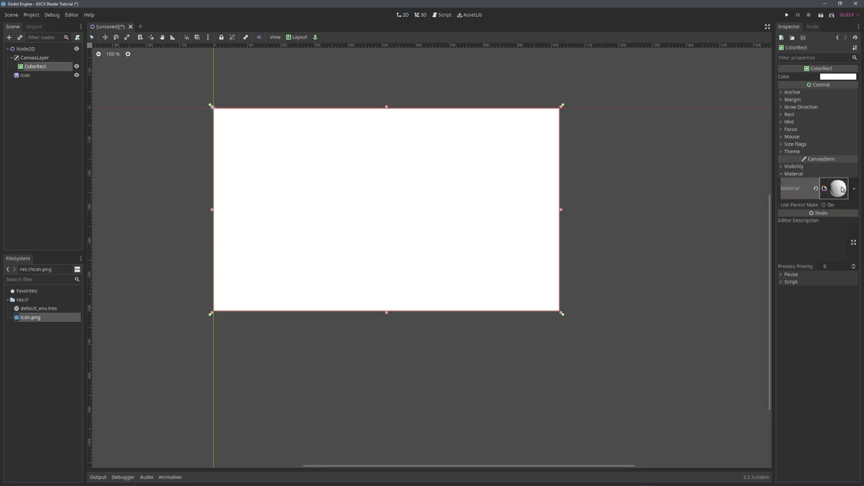
left_click(841, 189)
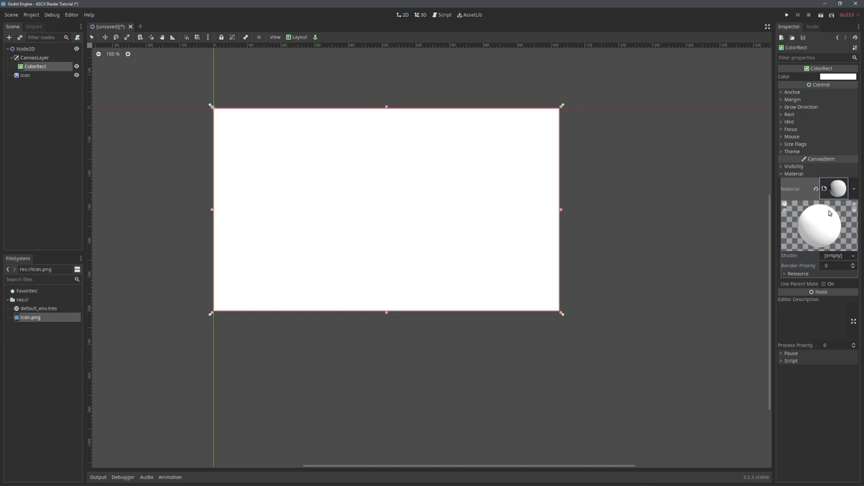
Give the ColorRect's material a new VisualShader and open its graph in an enlarged editor
left_click(836, 256)
left_click(825, 274)
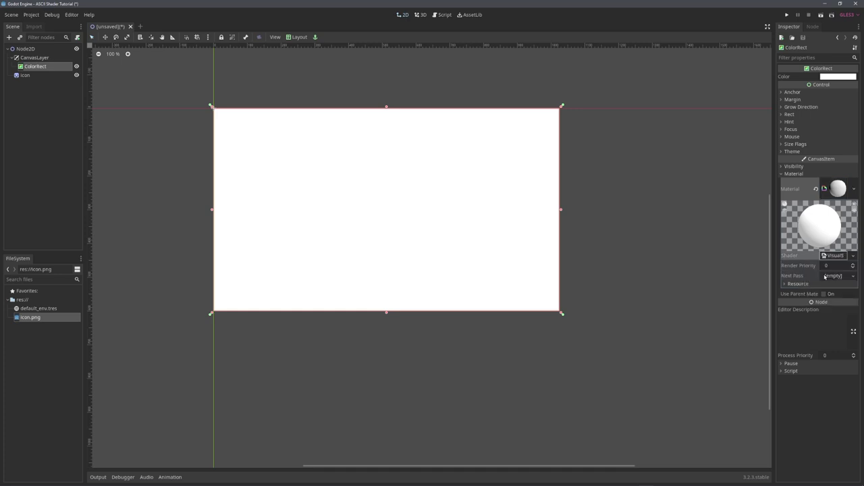
left_click(835, 256)
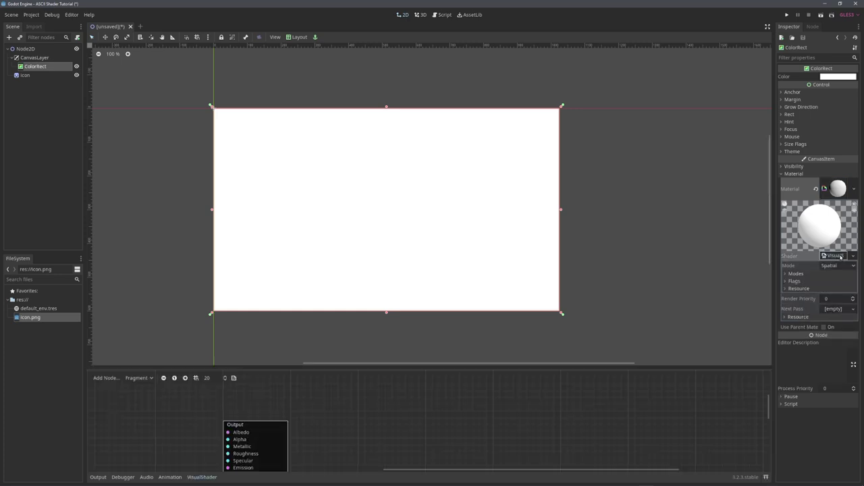
left_click_drag(574, 366, 470, 277)
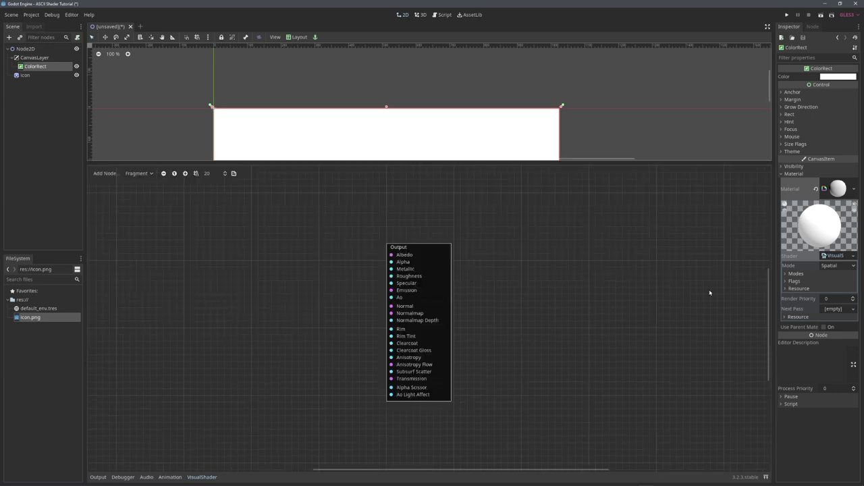
Set the visual shader's mode to CanvasItem and shrink the graph editor to uncover the canvas
left_click(835, 266)
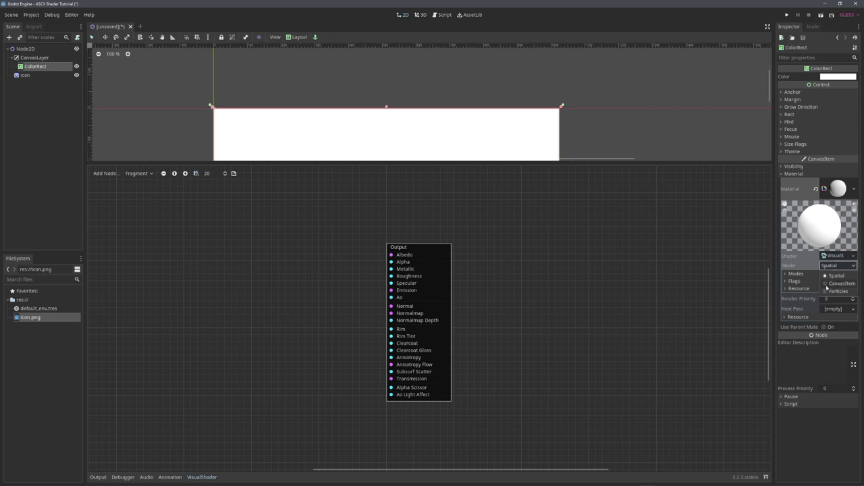
left_click(842, 283)
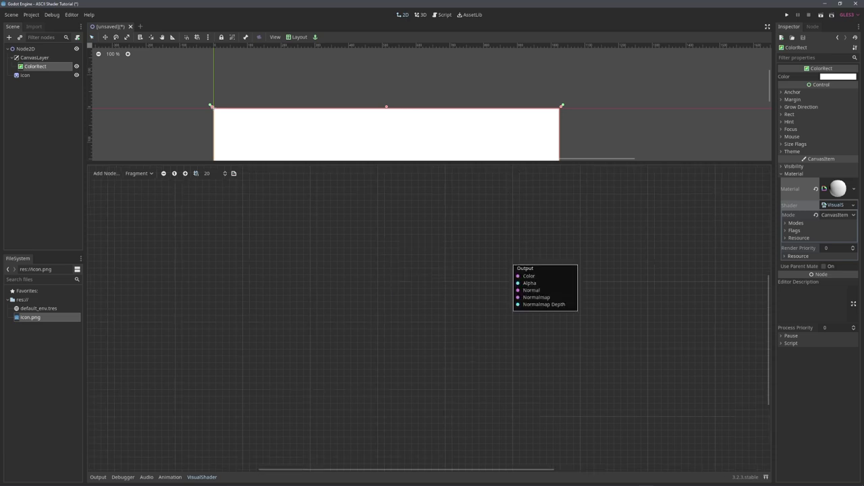
middle_click_drag(418, 252, 471, 265)
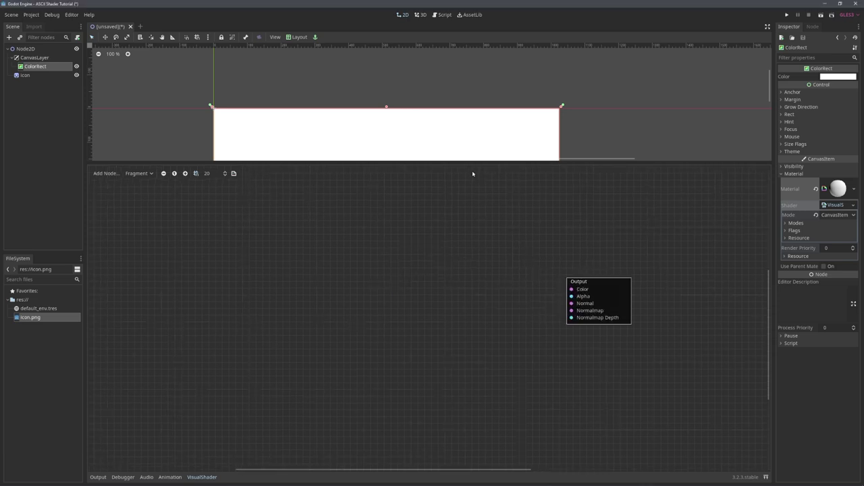
left_click_drag(467, 164, 452, 297)
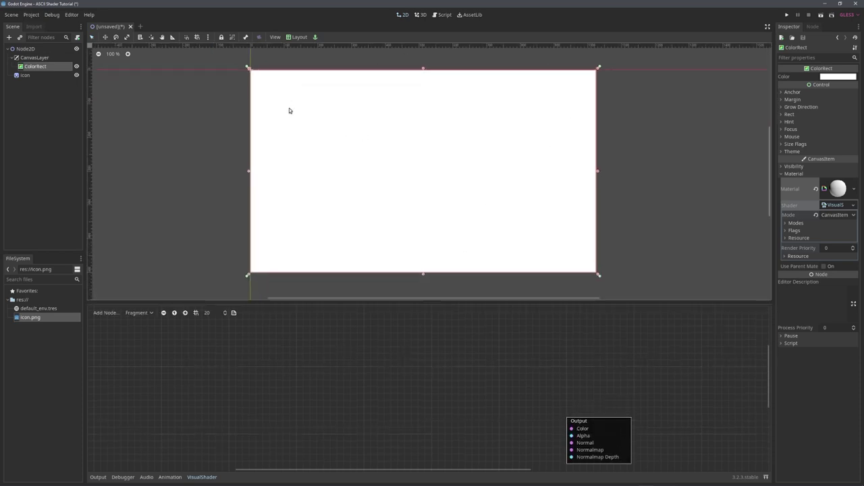
scroll(497, 392, "down", 2)
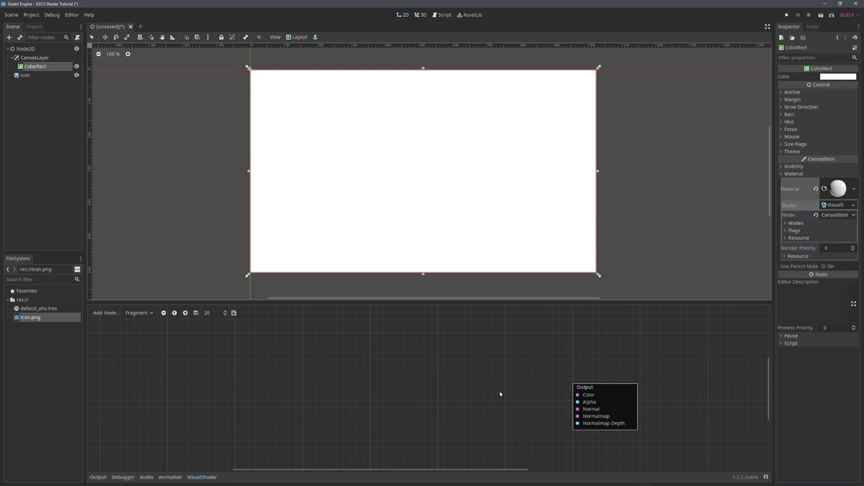
Add a Texture function node to the shader graph and set its source to Screen
right_click(326, 330)
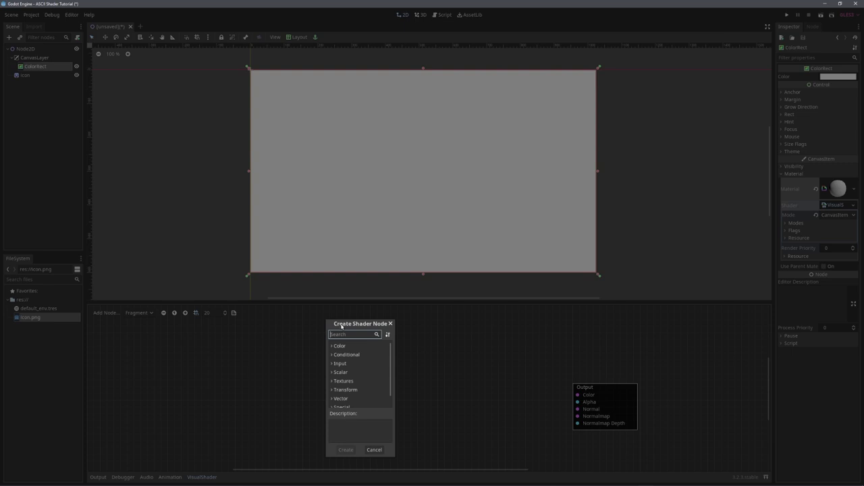
left_click_drag(340, 325, 331, 263)
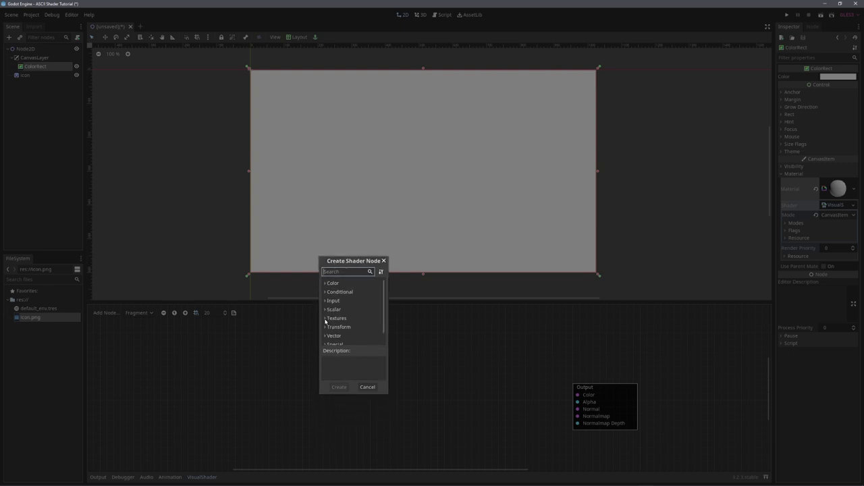
left_click(326, 318)
scroll(334, 315, "down", 1)
left_click(330, 304)
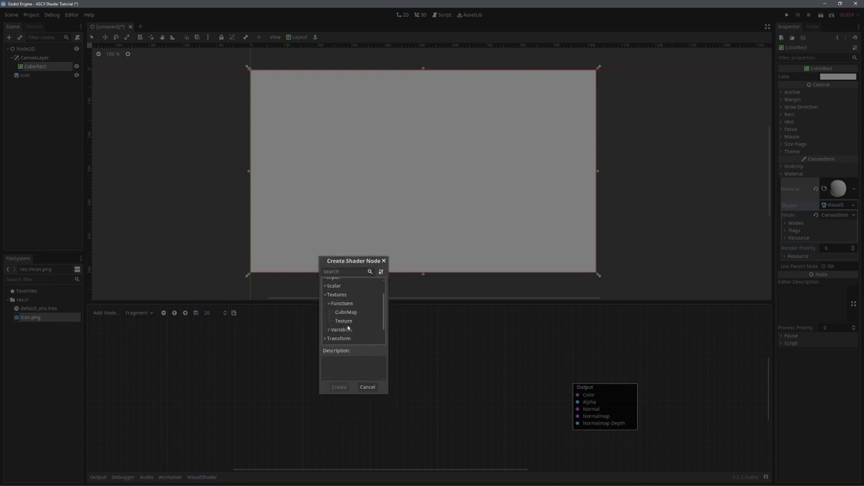
double_click(347, 323)
left_click_drag(348, 330, 332, 322)
left_click(342, 331)
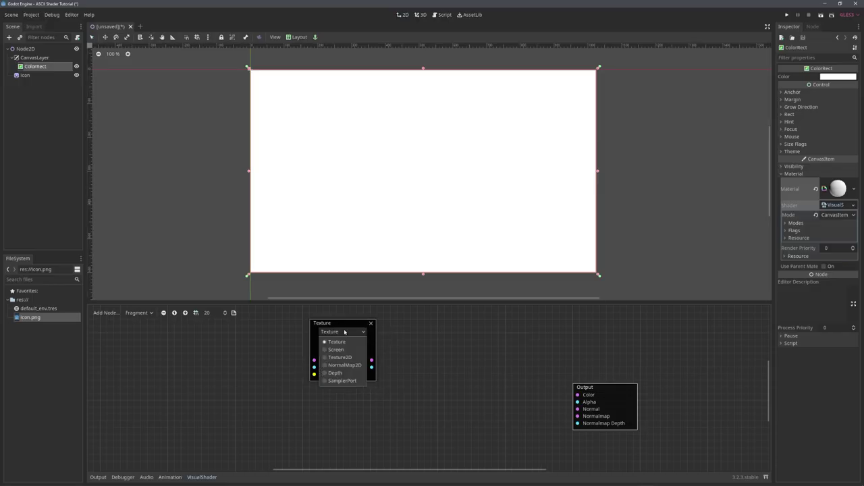
left_click(325, 350)
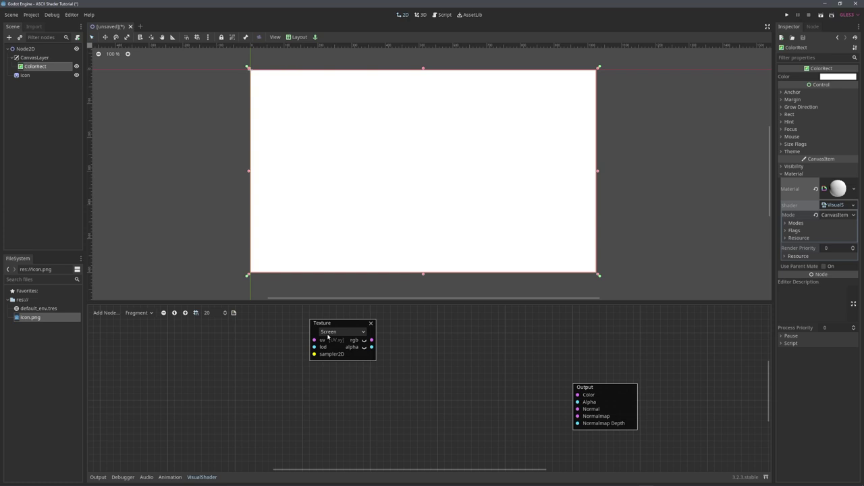
Connect the Texture node's rgb output to the Output node's Color input and reposition the Texture node
left_click_drag(371, 339, 577, 396)
scroll(399, 203, "up", 3)
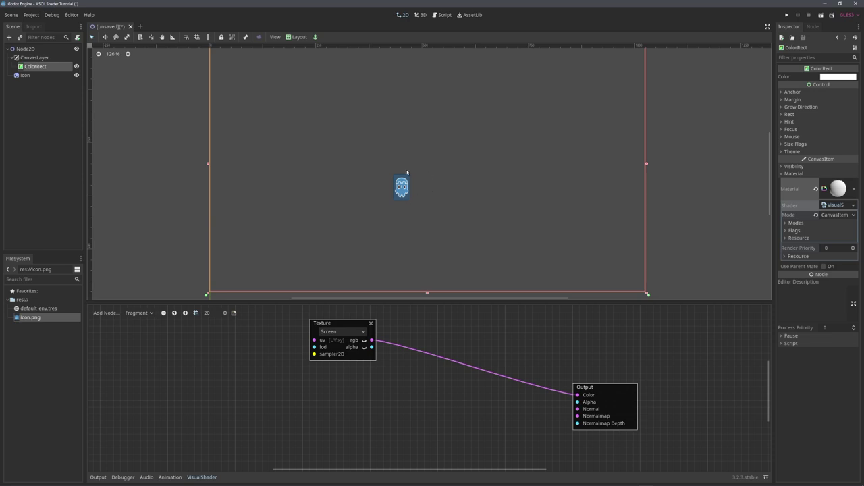
left_click_drag(339, 323, 339, 336)
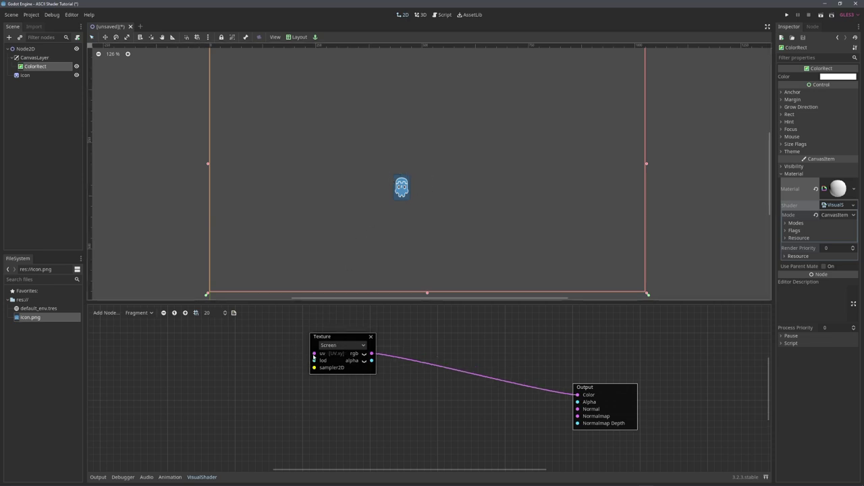
middle_click_drag(271, 360, 330, 363)
left_click_drag(383, 343, 389, 347)
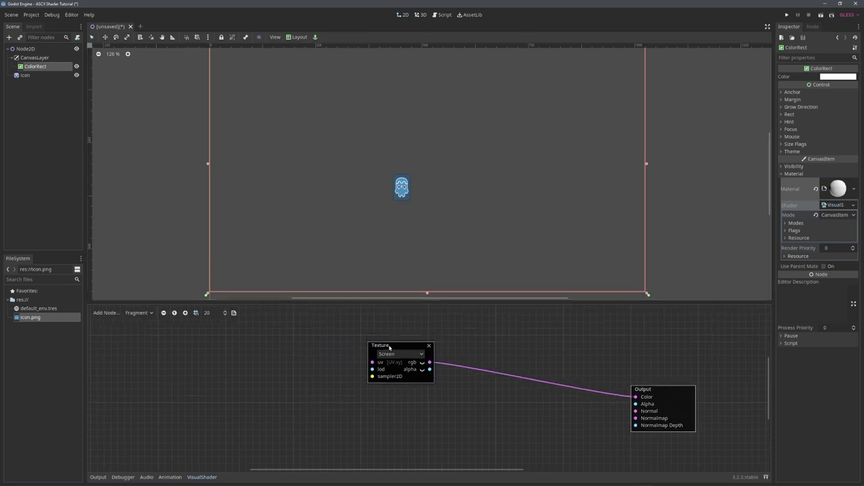
Add a ScreenUV input node to the shader graph and connect it to the Texture node's uv input
right_click(262, 359)
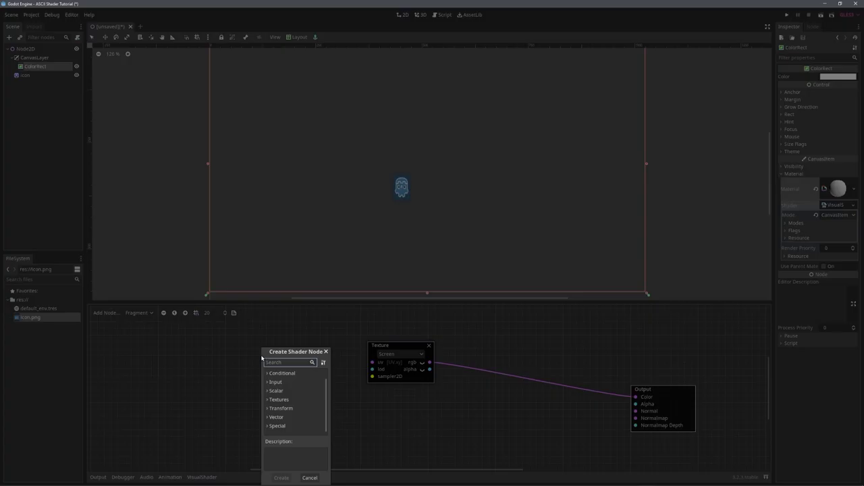
type("uv")
double_click(293, 410)
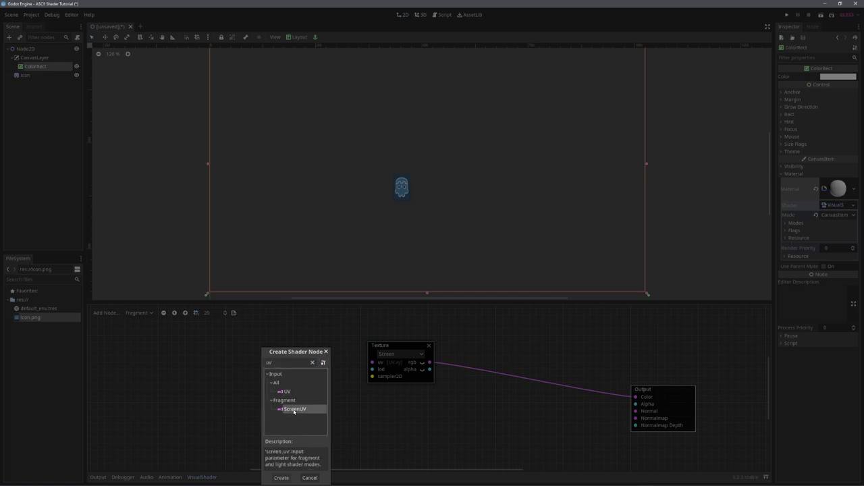
left_click_drag(323, 369, 369, 364)
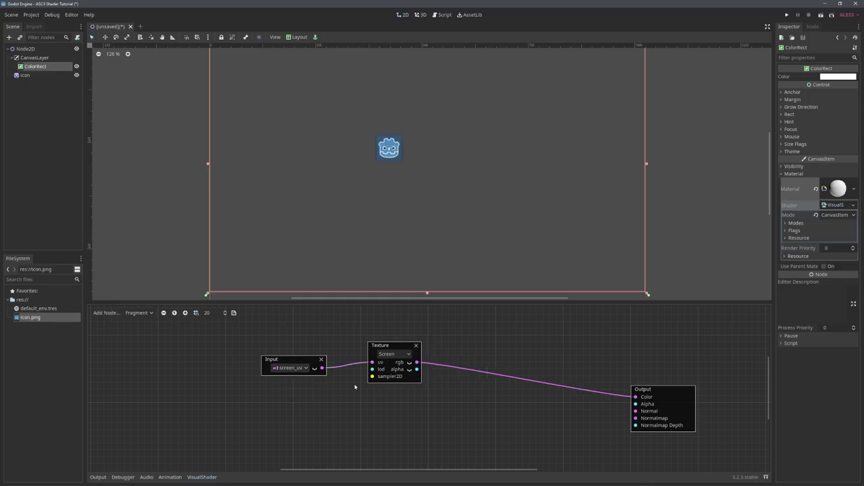
scroll(388, 207, "down", 1)
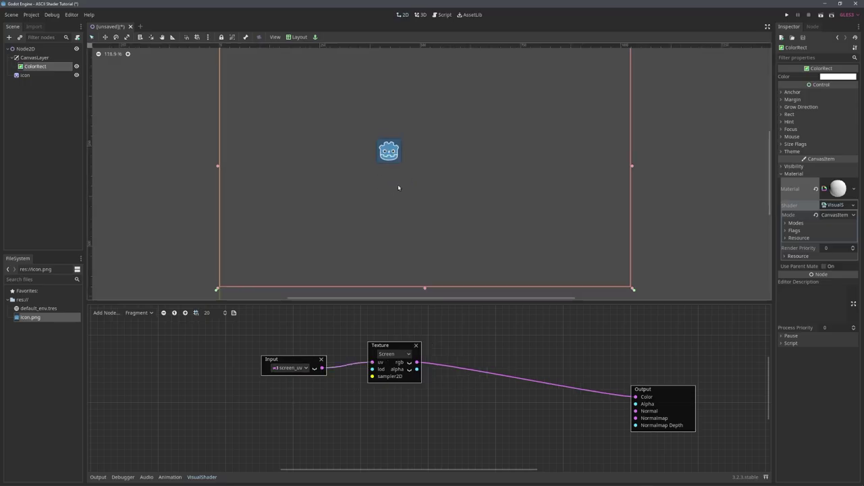
middle_click_drag(454, 357, 397, 366)
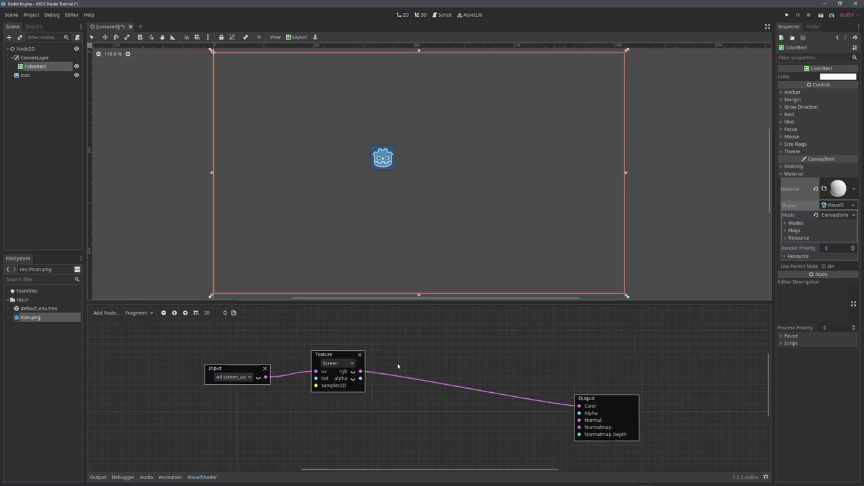
Add a Grayscale color function node and wire it between the Texture node's rgb output and the Output node's Color input
left_click_drag(342, 358, 312, 369)
right_click(387, 357)
type("gra")
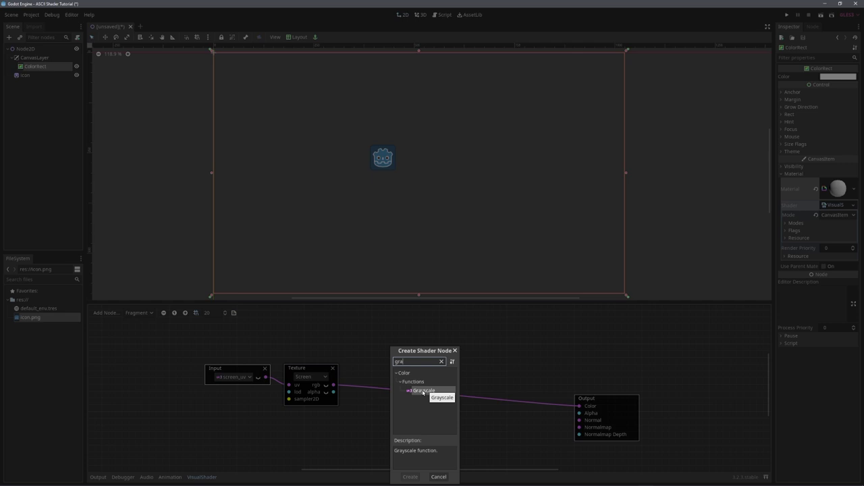
double_click(423, 392)
left_click_drag(333, 384, 579, 405)
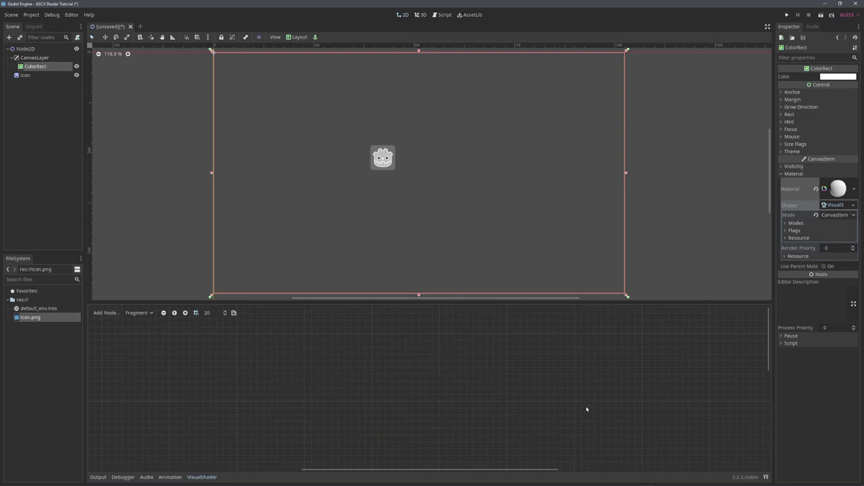
left_click_drag(598, 364, 595, 347)
scroll(387, 185, "up", 4)
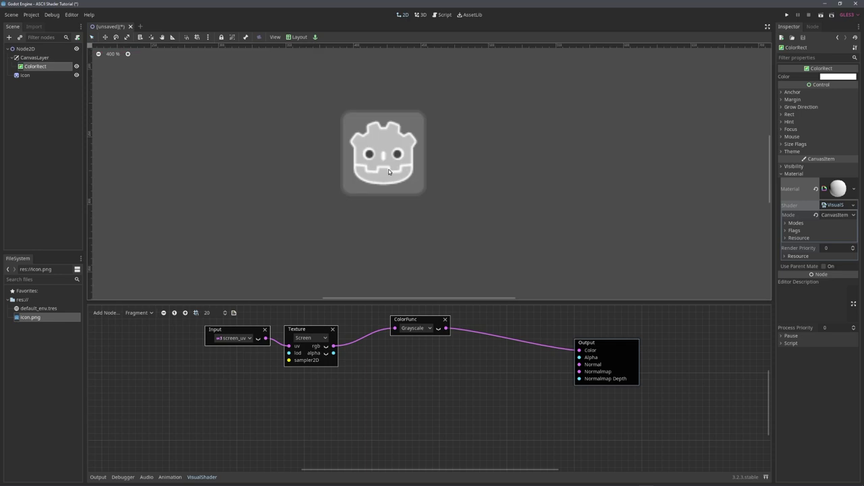
scroll(386, 185, "down", 4)
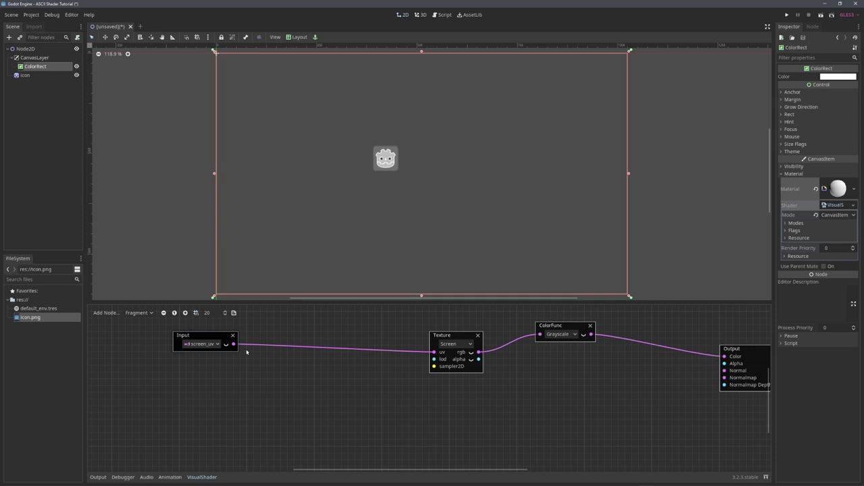
Add a VectorOp node and a VectorFunc node to the graph between the ScreenUV input and the Texture node
right_click(298, 335)
type("vec")
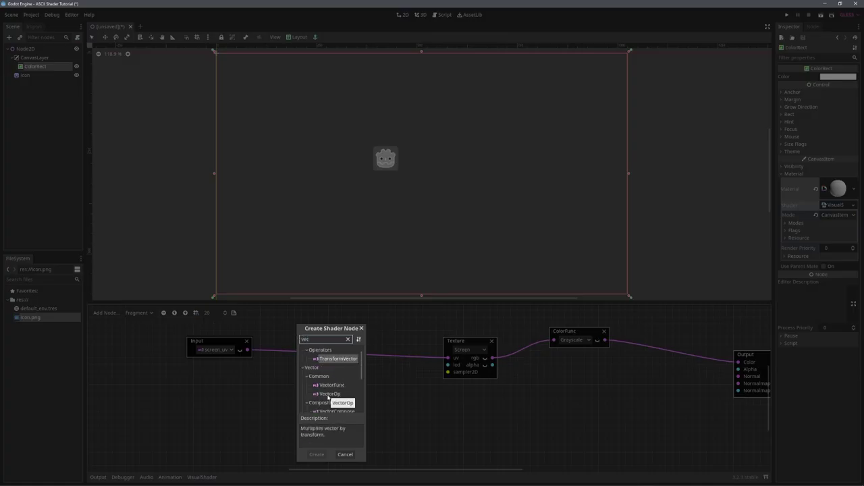
double_click(328, 394)
right_click(378, 334)
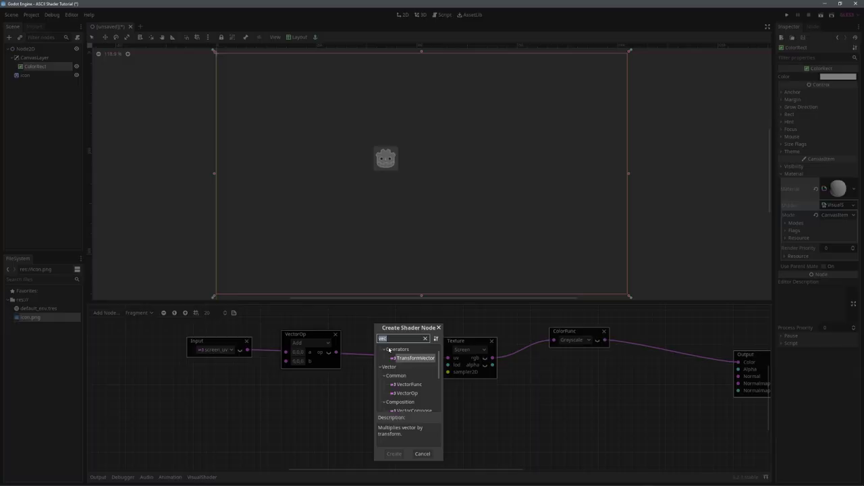
double_click(409, 386)
left_click_drag(405, 337, 386, 321)
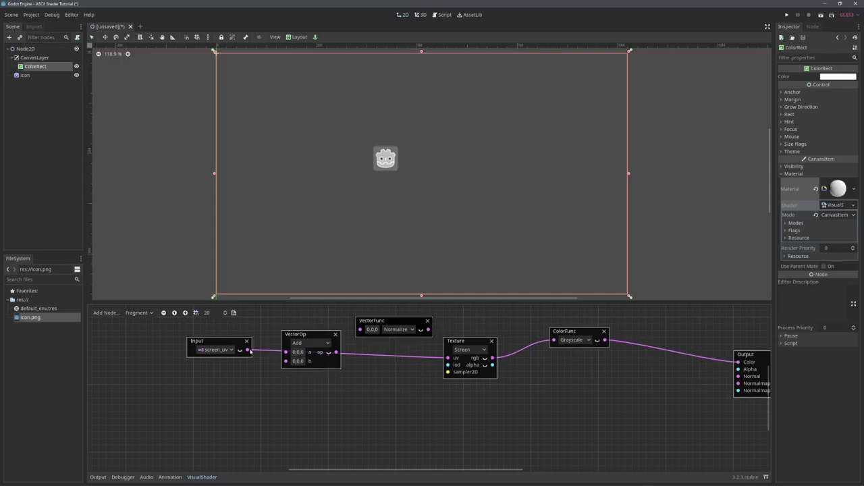
Set the VectorOp to Multiply and the VectorFunc to Floor, and chain them from the ScreenUV input into a second VectorOp
left_click(309, 344)
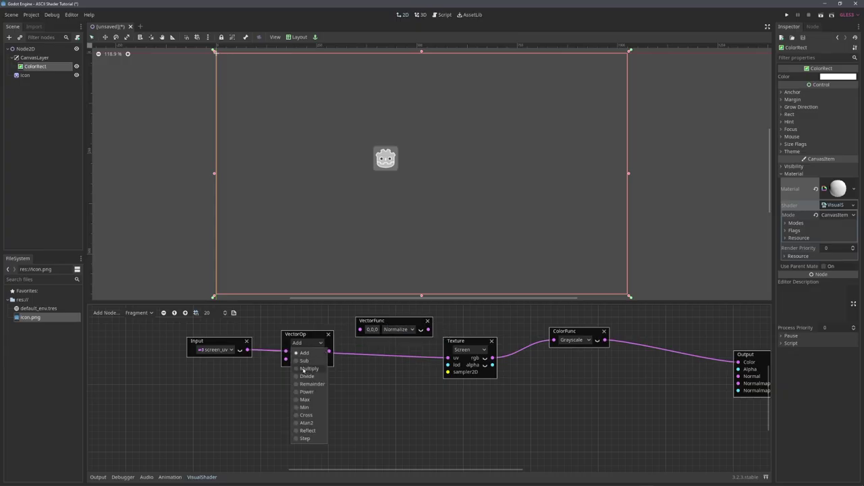
left_click(307, 369)
left_click_drag(307, 333, 356, 321)
left_click(381, 329)
left_click(378, 366)
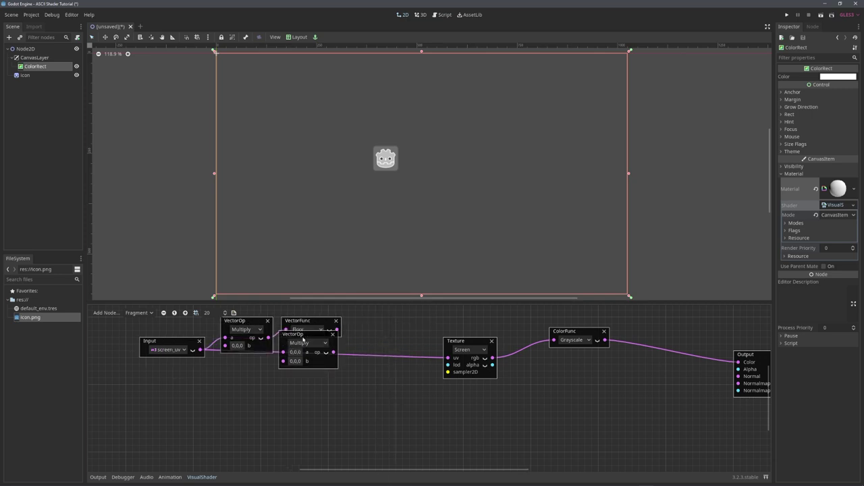
left_click_drag(310, 320, 387, 318)
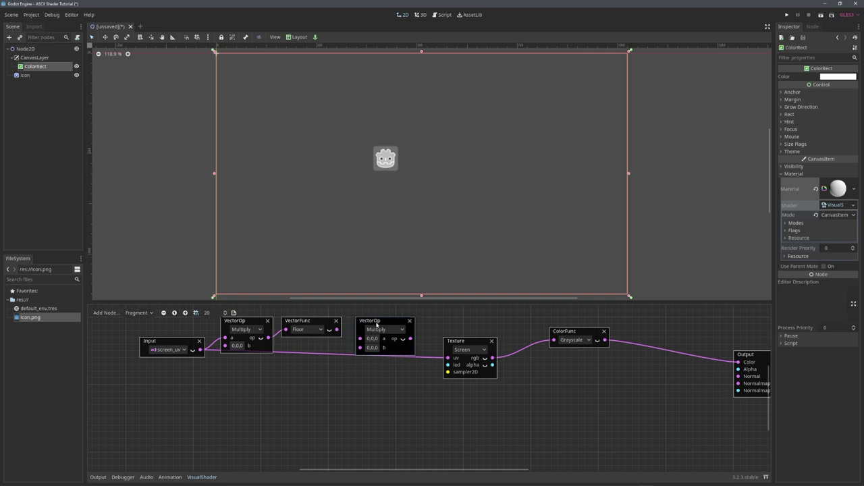
left_click_drag(337, 329, 360, 338)
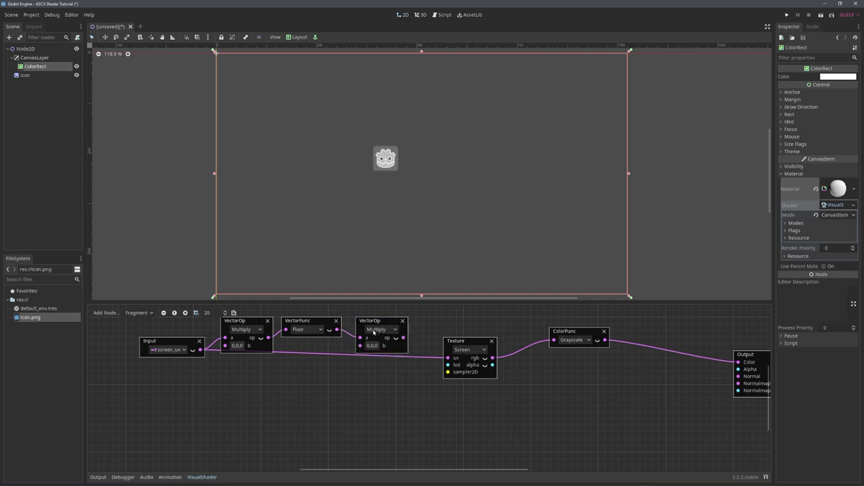
Set the second VectorOp to Divide and connect its output to the Texture node's uv input
left_click(381, 330)
left_click(378, 362)
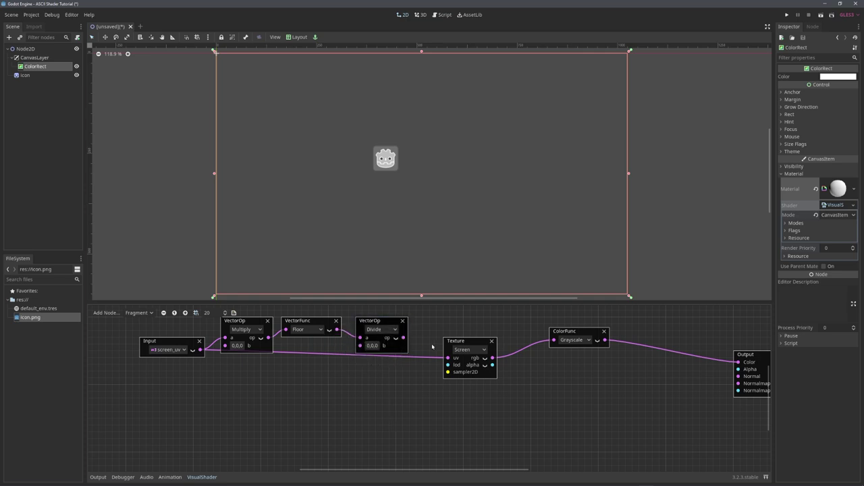
left_click_drag(404, 338, 444, 360)
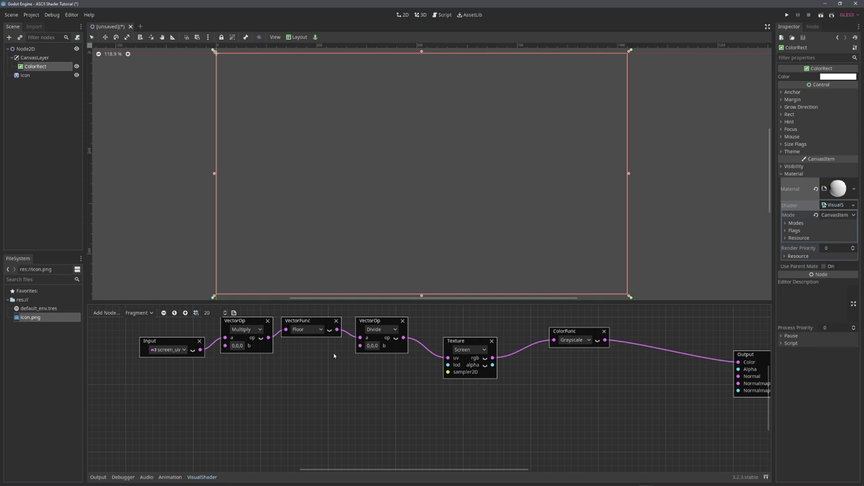
Add a VectorCompose node with x and y set to 10 and connect it to the b inputs of the Multiply and Divide nodes
right_click(269, 372)
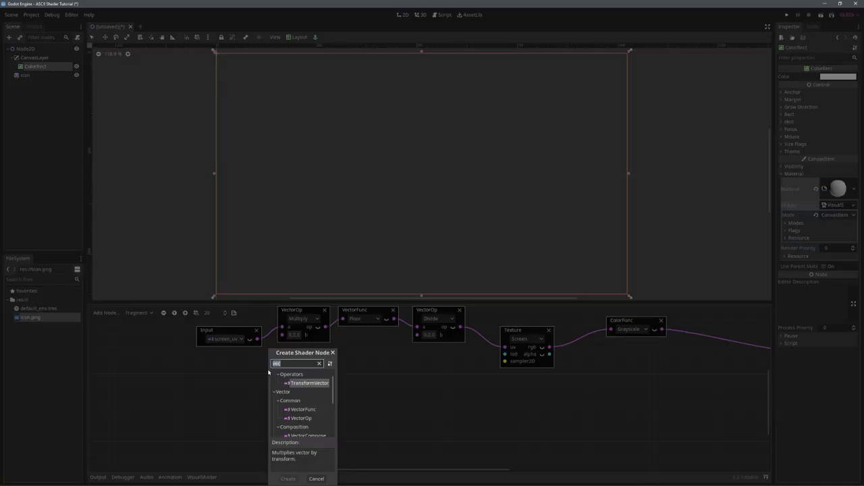
scroll(308, 399, "down", 1)
double_click(309, 420)
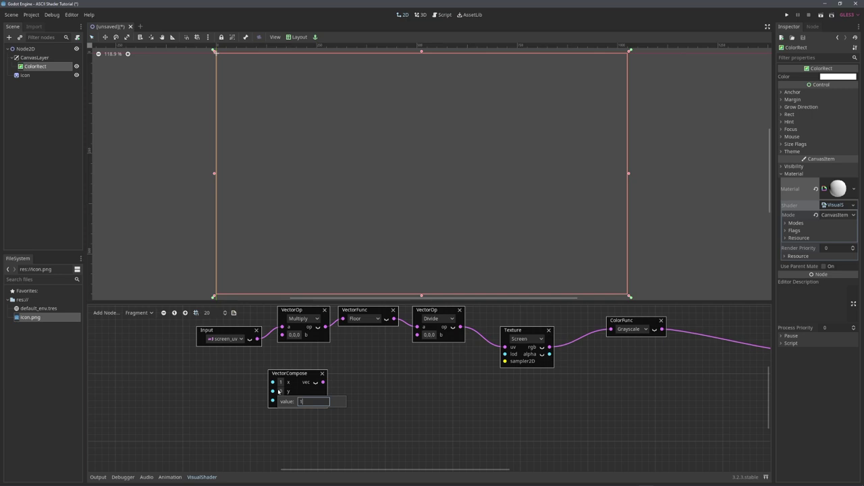
left_click_drag(301, 376, 264, 383)
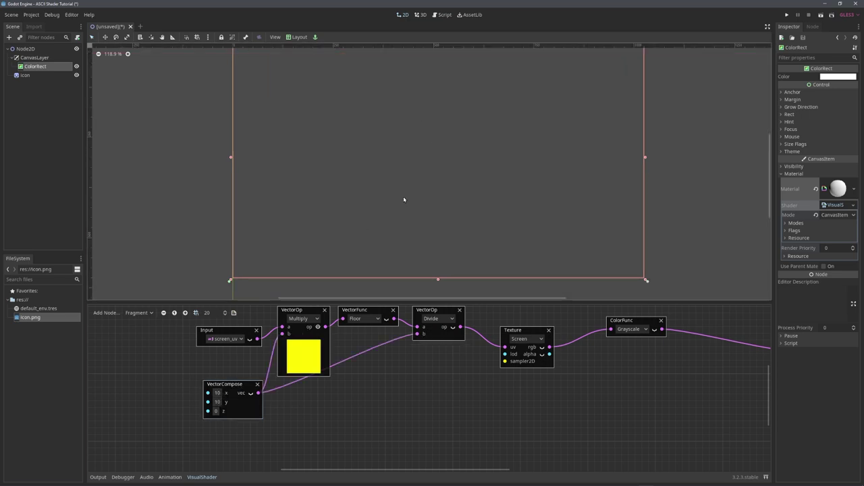
Set the VectorCompose node's x and y values to 100 and check the pixelated icon on the canvas at several zoom levels
middle_click_drag(425, 241, 410, 217)
left_click(217, 402)
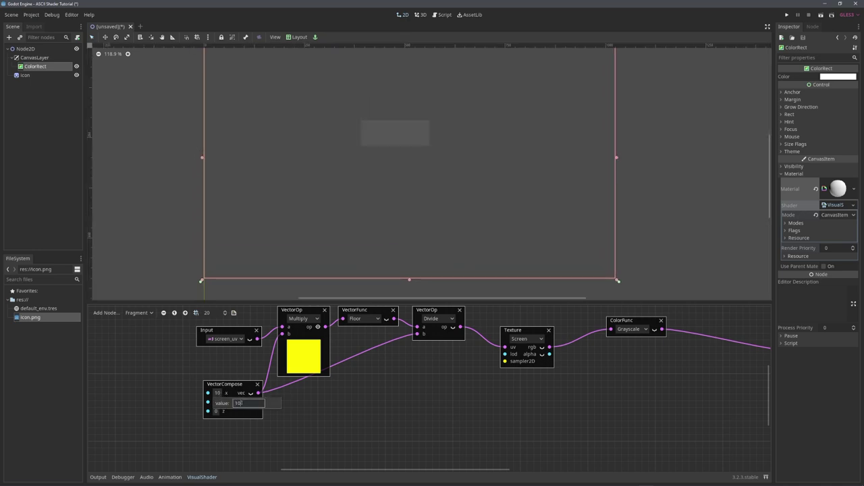
left_click(303, 407)
left_click(218, 404)
type("100")
key("Return")
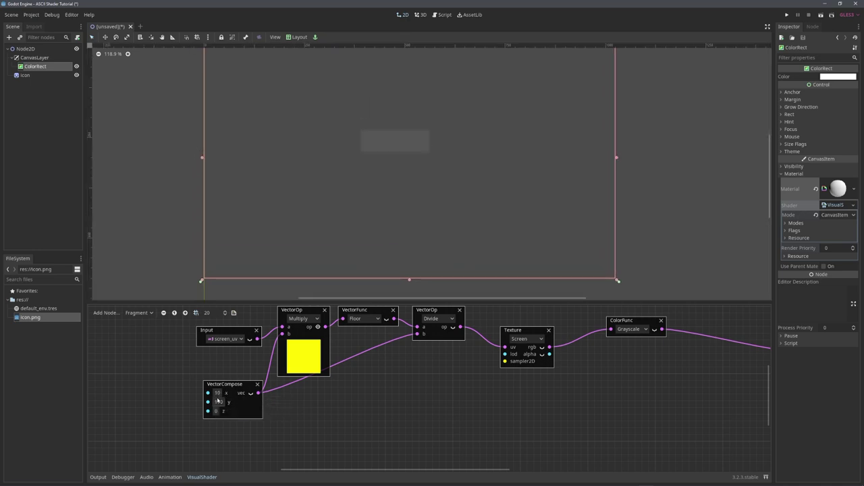
left_click(218, 393)
type("100")
key("Return")
scroll(398, 199, "up", 3)
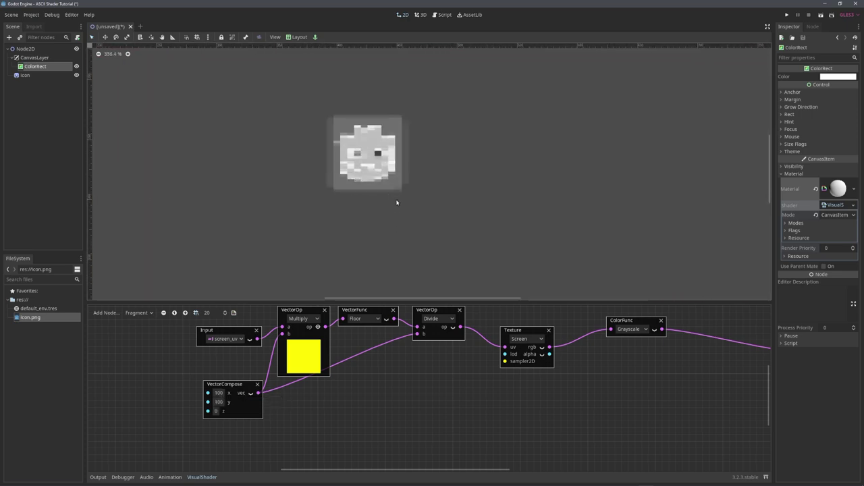
scroll(398, 206, "down", 1)
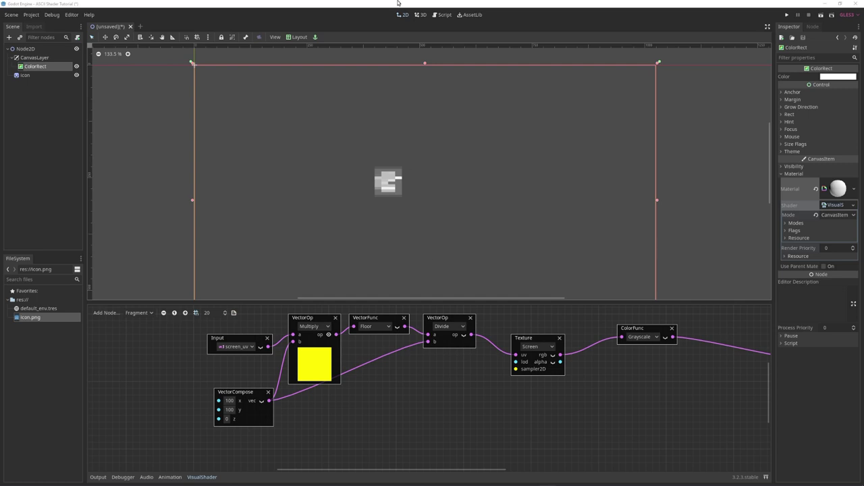
scroll(368, 171, "up", 2)
scroll(405, 200, "down", 2)
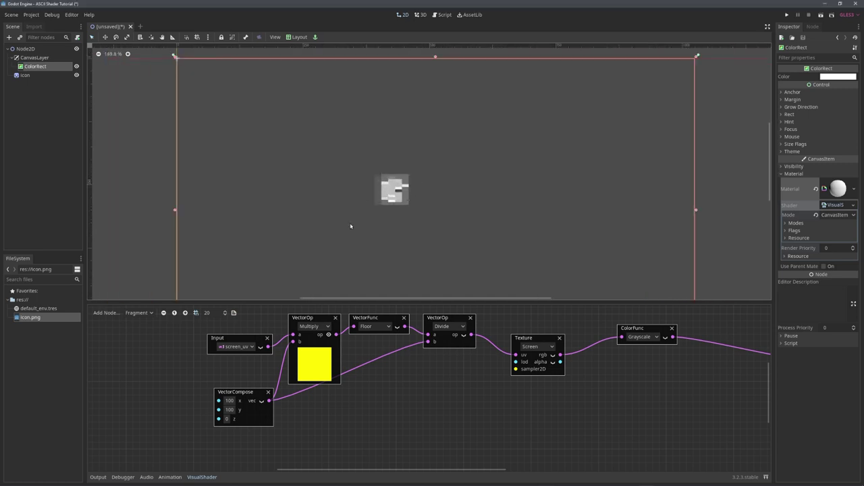
scroll(382, 237, "down", 2)
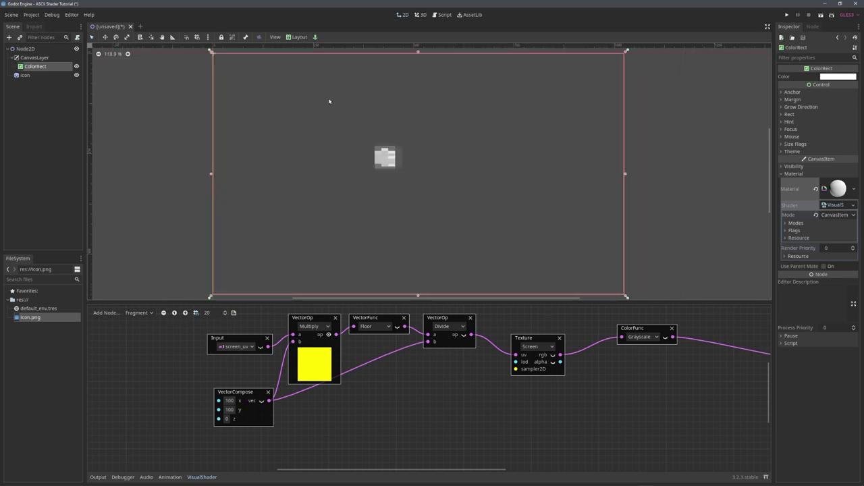
Set the VectorCompose node's x to 160 and y to 90, and inspect the pixelated icon on the canvas
left_click(231, 401)
type("1600")
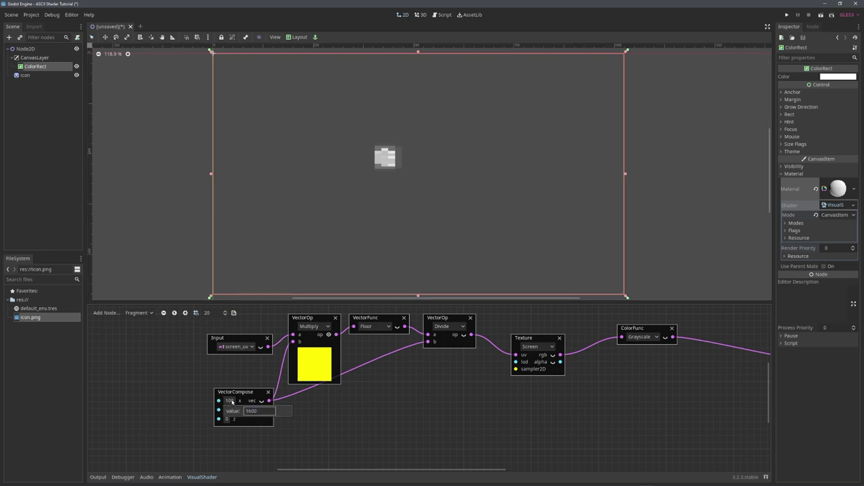
key("Return")
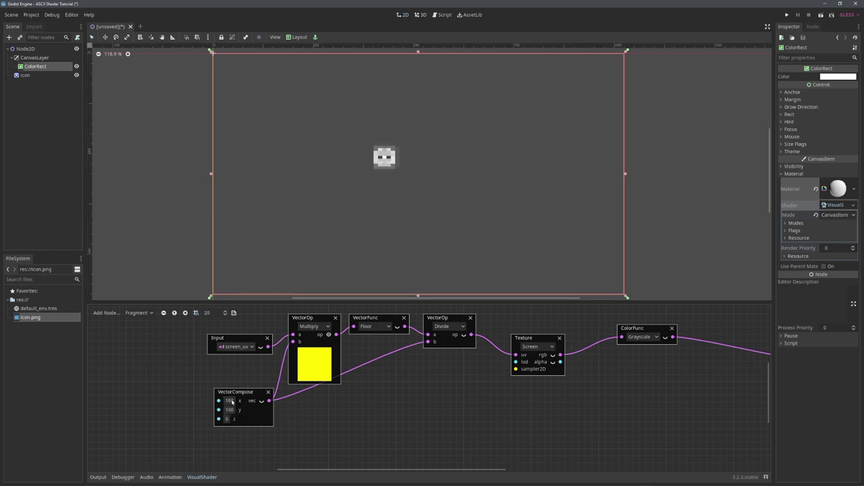
left_click(229, 410)
type("90")
key("Return")
scroll(377, 165, "up", 4)
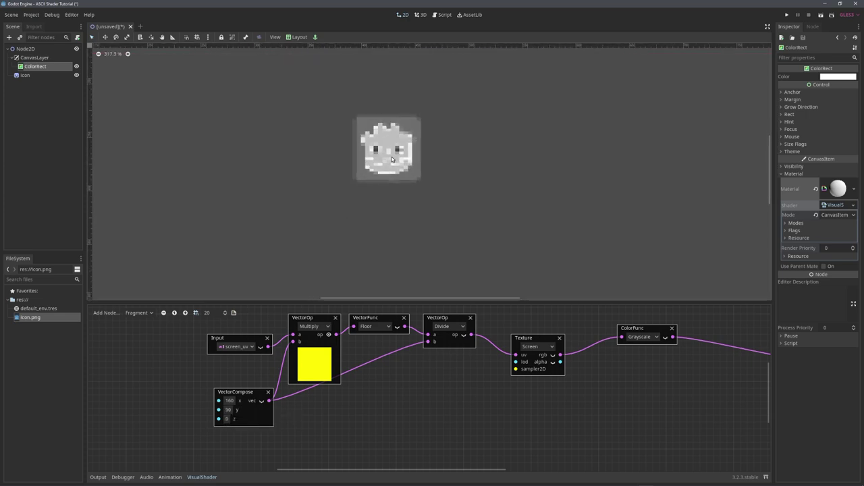
scroll(390, 172, "down", 3)
scroll(391, 176, "down", 1)
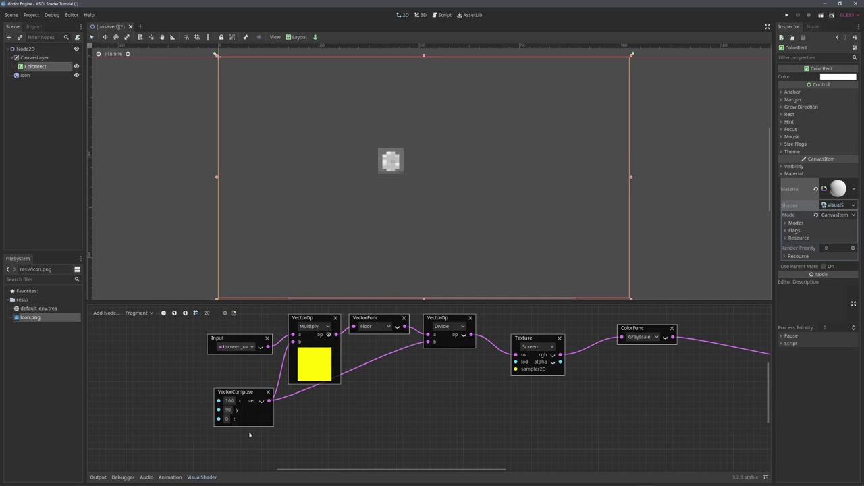
Add a ScreenPixelSize input node at the start of the graph and remove the VectorCompose node
middle_click_drag(170, 401, 283, 391)
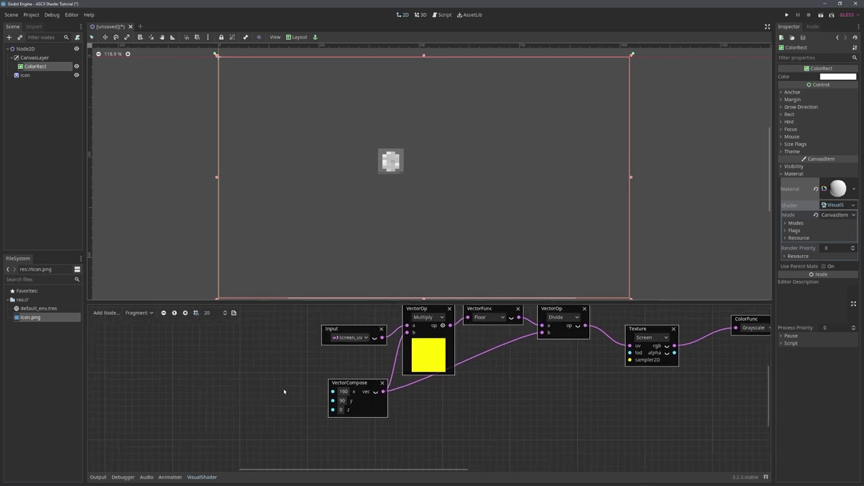
right_click(242, 379)
double_click(286, 409)
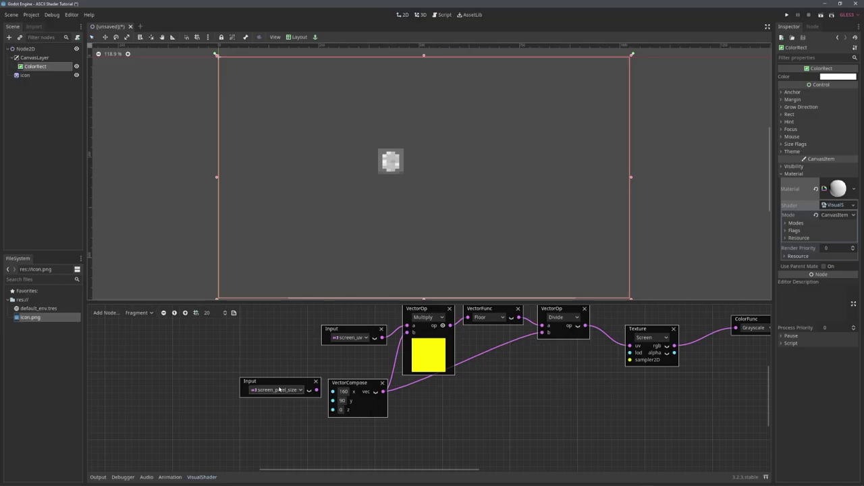
left_click_drag(281, 387, 183, 373)
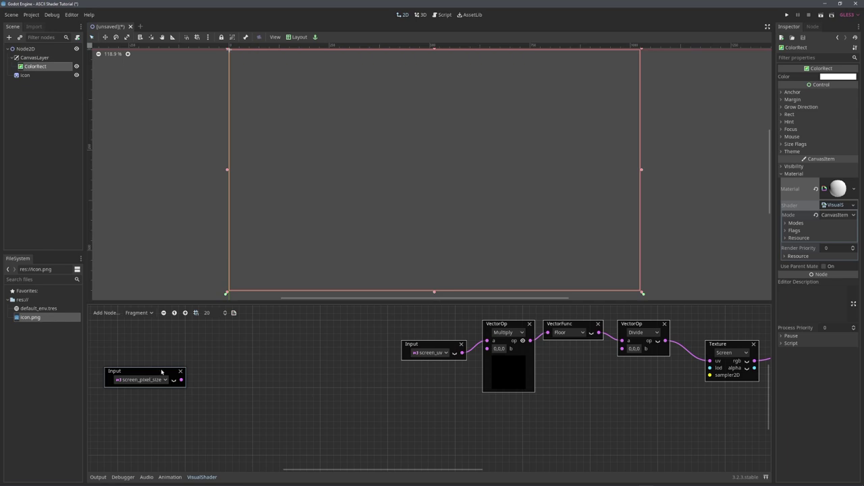
left_click_drag(162, 372, 219, 376)
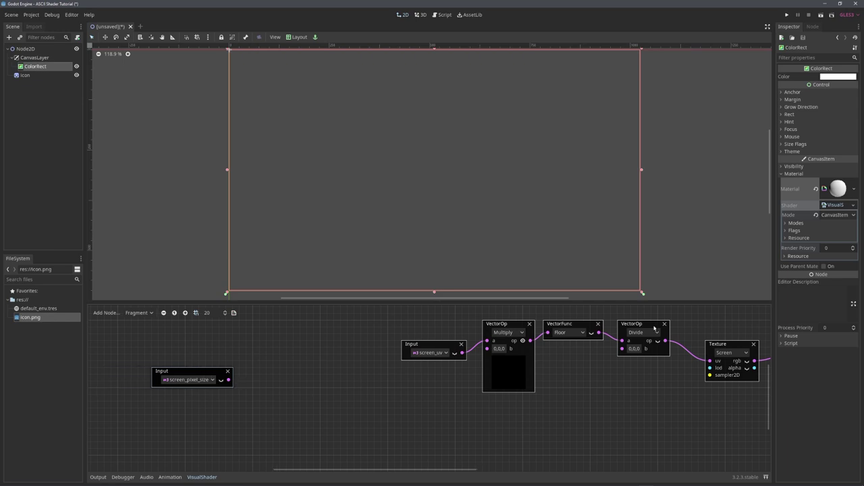
Add a Divide VectorOp node beside the ScreenPixelSize input and set its a value to 1,1,1
right_click(293, 375)
double_click(323, 418)
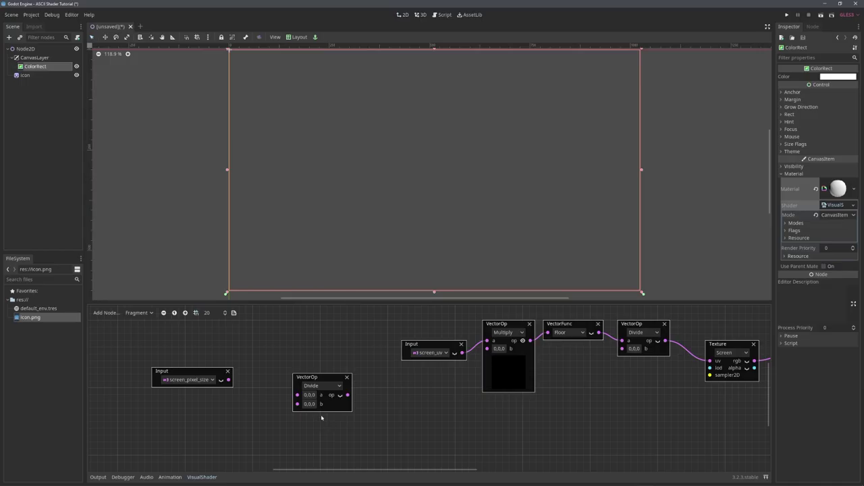
left_click(308, 385)
type("1")
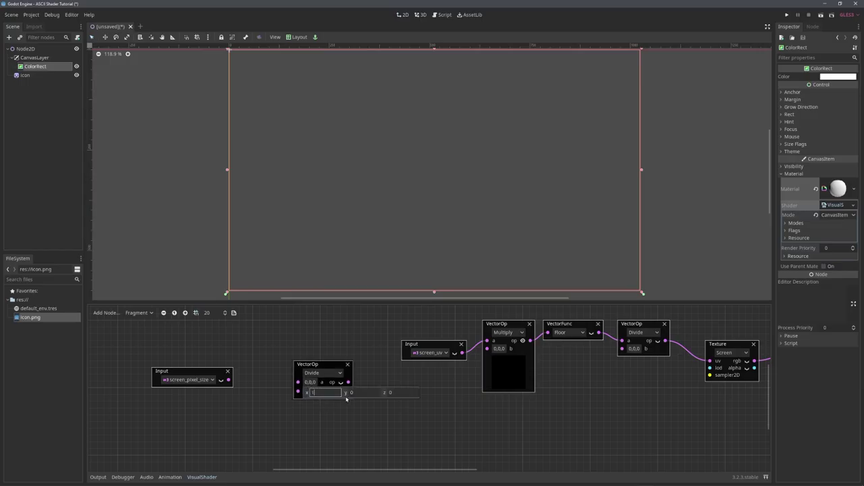
left_click(352, 392)
type("1")
key("Return")
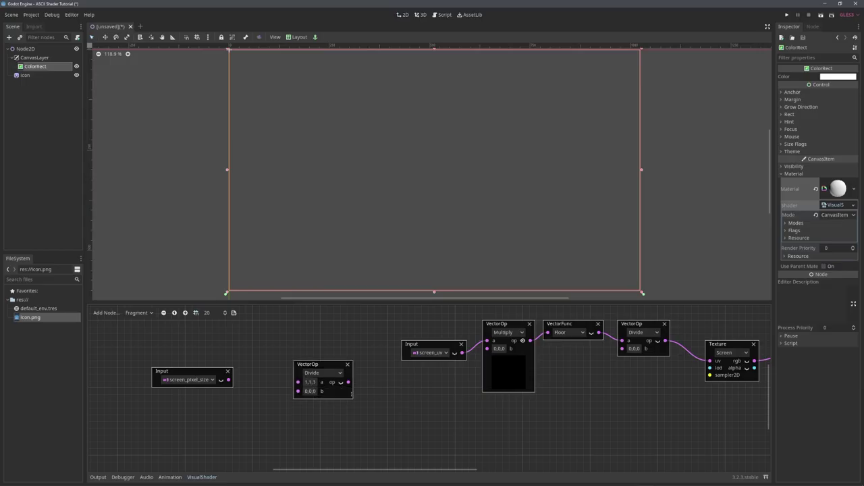
Connect the ScreenPixelSize input to the new Divide node's b input and place the Divide node close beside it
left_click_drag(315, 364, 308, 358)
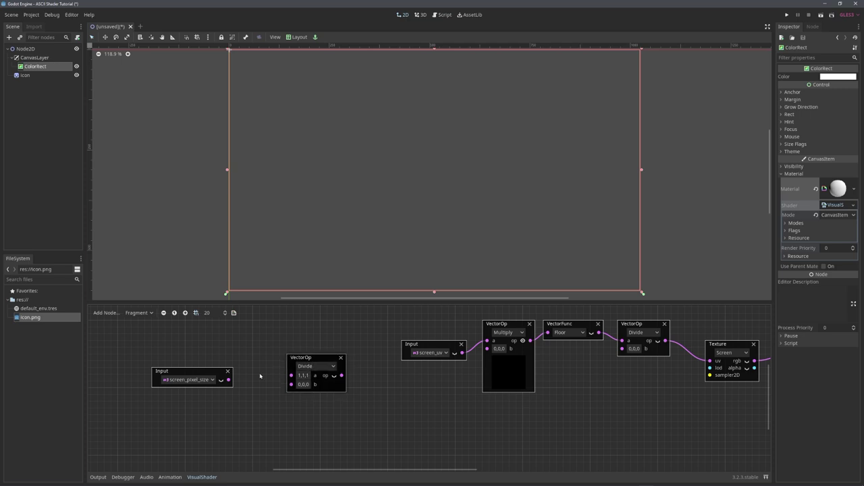
left_click_drag(229, 381, 291, 384)
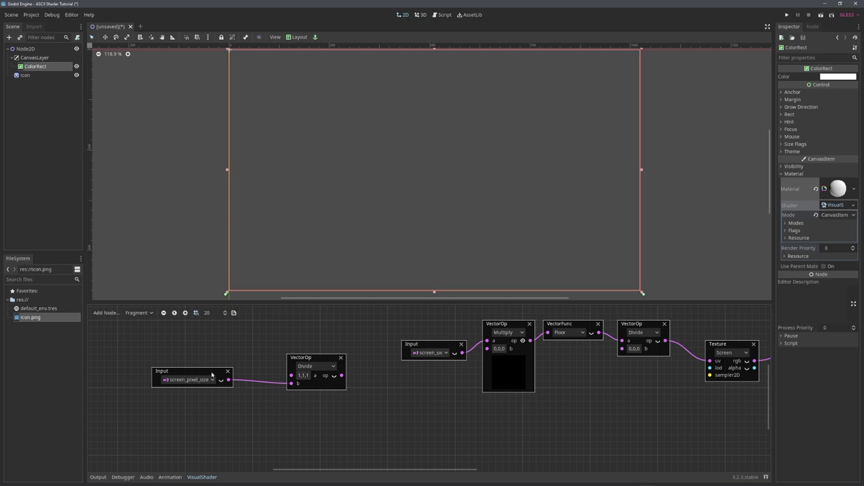
left_click_drag(293, 368, 265, 367)
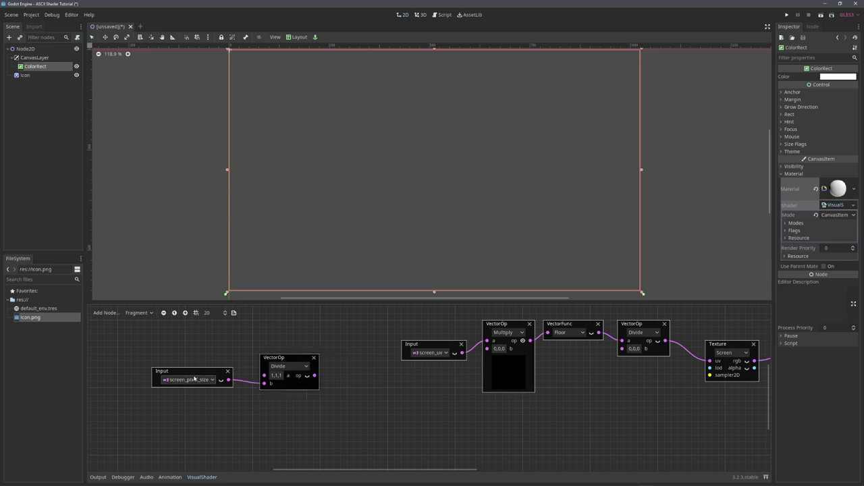
Connect the Divide node's output to the b inputs of the Multiply and second Divide nodes in the screen UV chain
mouse_move(197, 371)
left_mouse_down()
mouse_move(220, 375)
mouse_move(210, 376)
left_mouse_up()
left_click_drag(315, 375, 622, 348)
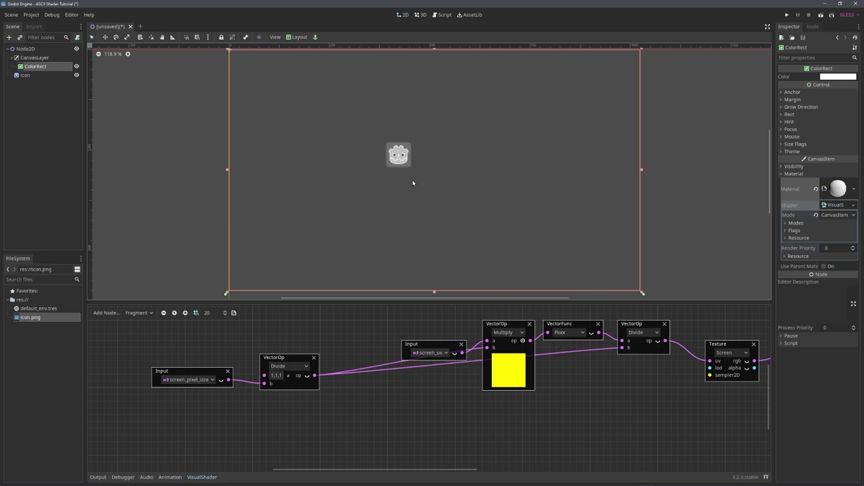
scroll(410, 181, "up", 4)
scroll(410, 181, "down", 4)
Add a Multiply VectorOp node and insert it between the screen pixel size Divide node and the screen UV chain
left_click_drag(287, 357, 281, 364)
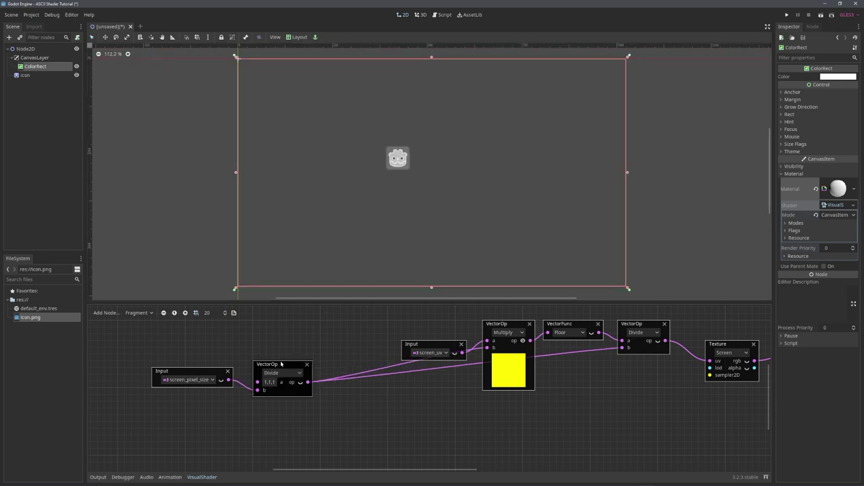
right_click(359, 391)
type("mul")
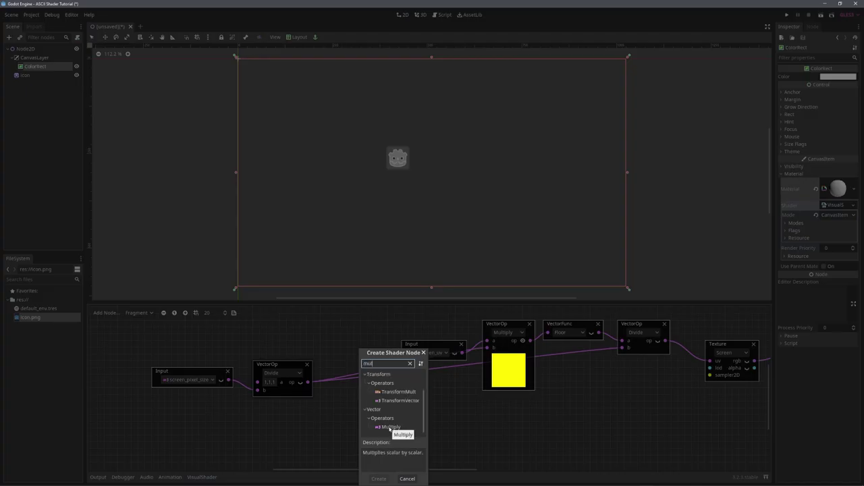
double_click(390, 427)
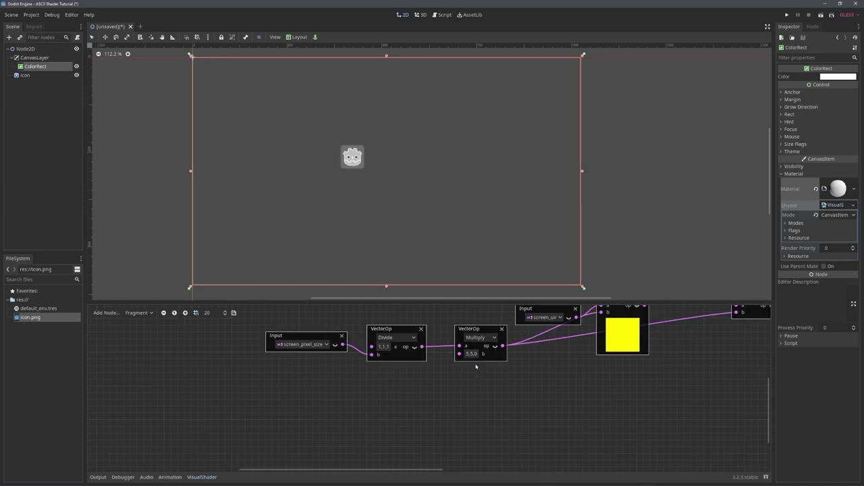
Set the x and y of the new Multiply node's b value to 0.25 and inspect the icon's pixelation
left_click(471, 355)
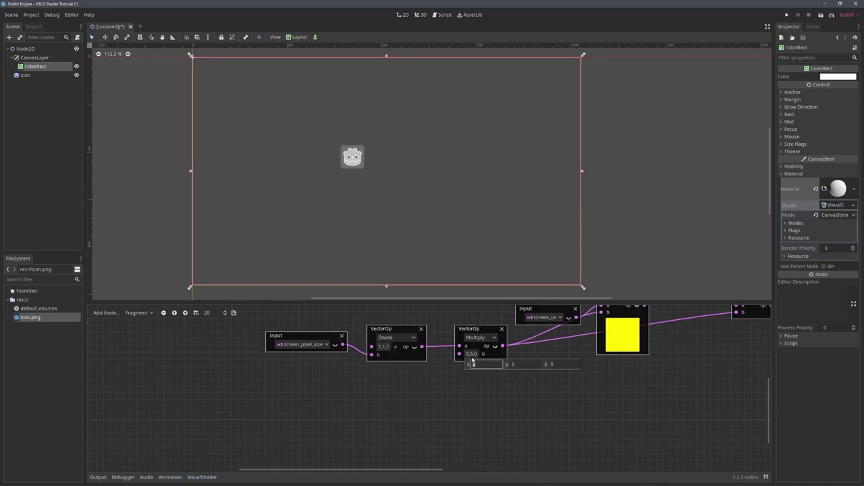
key("BackSpace")
key("Tab")
type(".25")
key("Return")
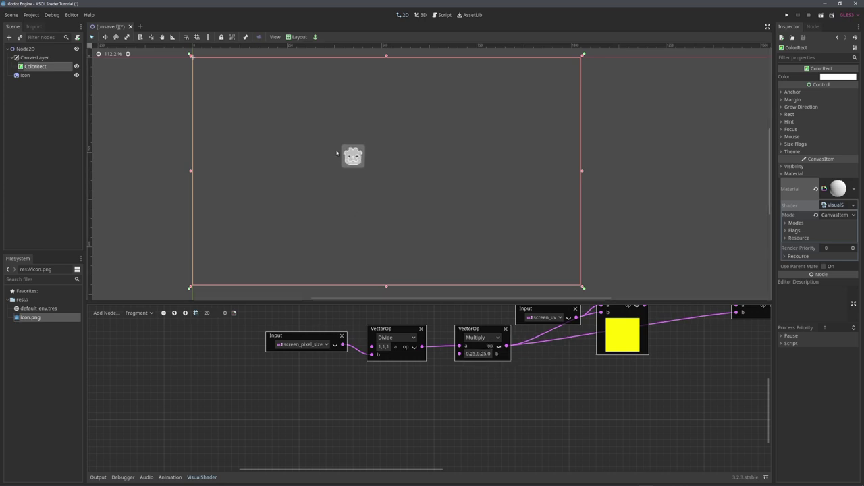
scroll(337, 152, "up", 10)
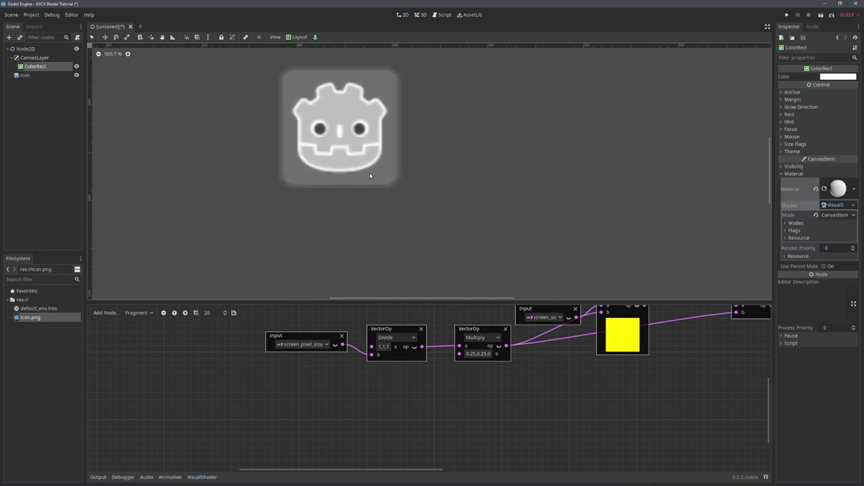
scroll(370, 177, "down", 9)
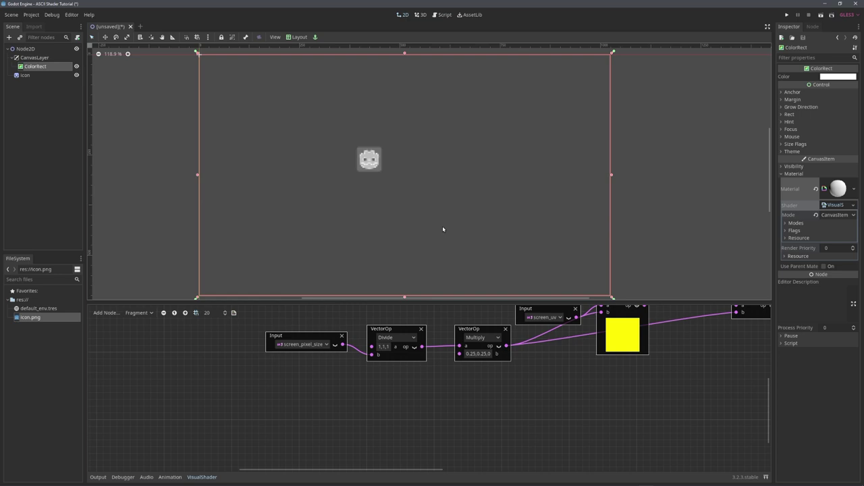
Run the current scene, saving it as Node2D.tscn, and resize the game window to check the pixelation
left_click(821, 15)
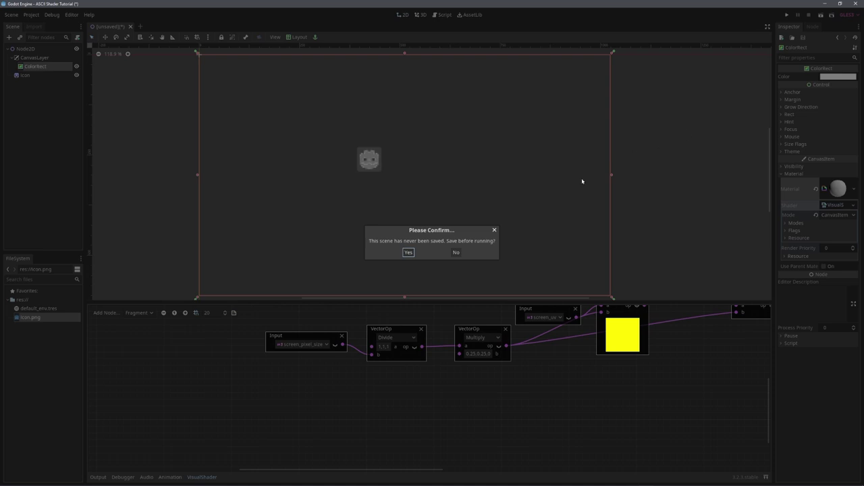
left_click(409, 252)
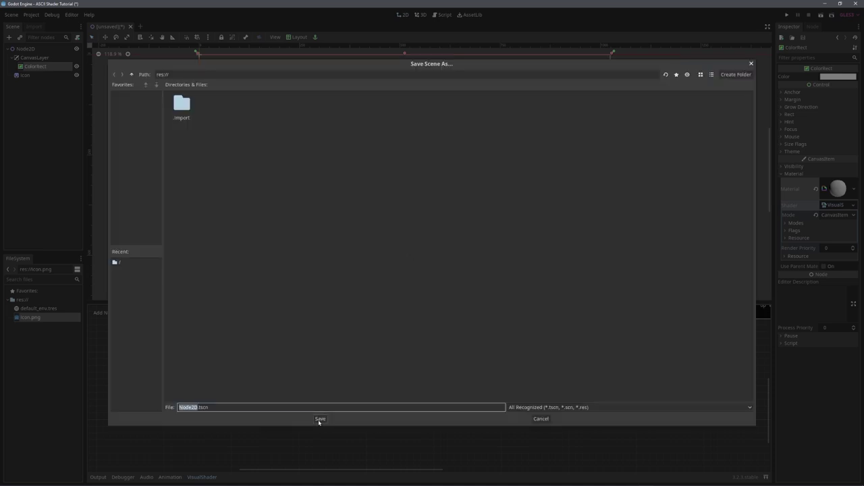
left_click(320, 419)
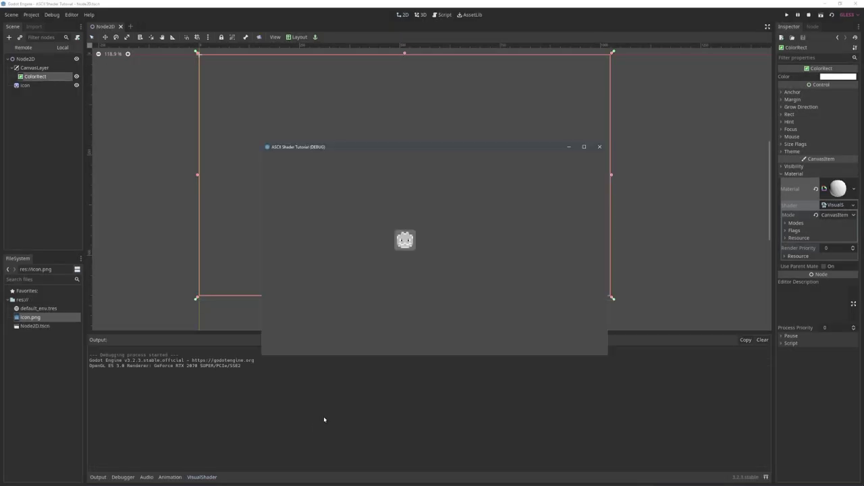
left_click_drag(608, 354, 579, 401)
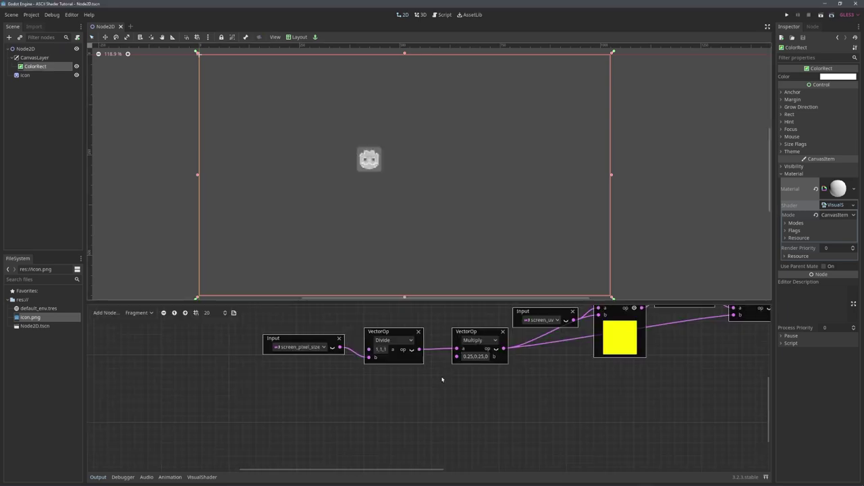
Add a VectorCompose node below the Divide node and connect its vec output to the new Multiply node's b input
right_click(442, 380)
left_click_drag(435, 295, 364, 328)
type("com")
double_click(367, 394)
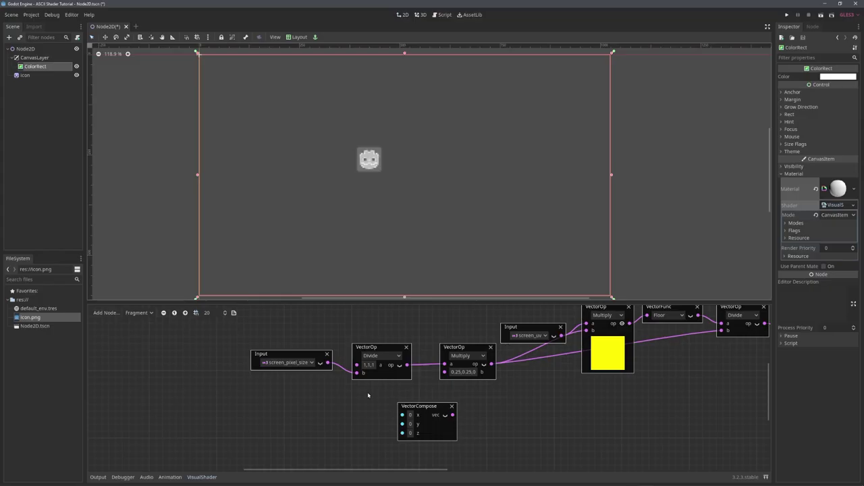
left_click_drag(422, 409, 445, 373)
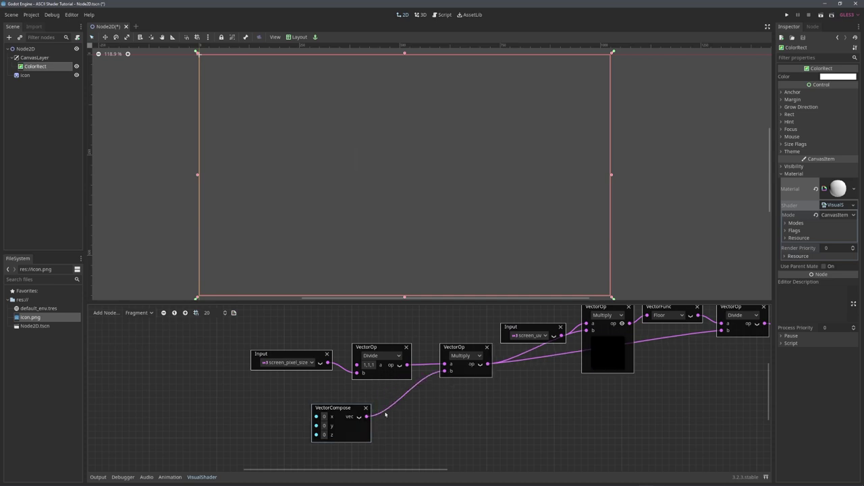
Add a ScalarConstant node and connect it to both the x and y inputs of the VectorCompose node
middle_click_drag(235, 427, 332, 403)
right_click(332, 403)
type("sca")
left_click(372, 404)
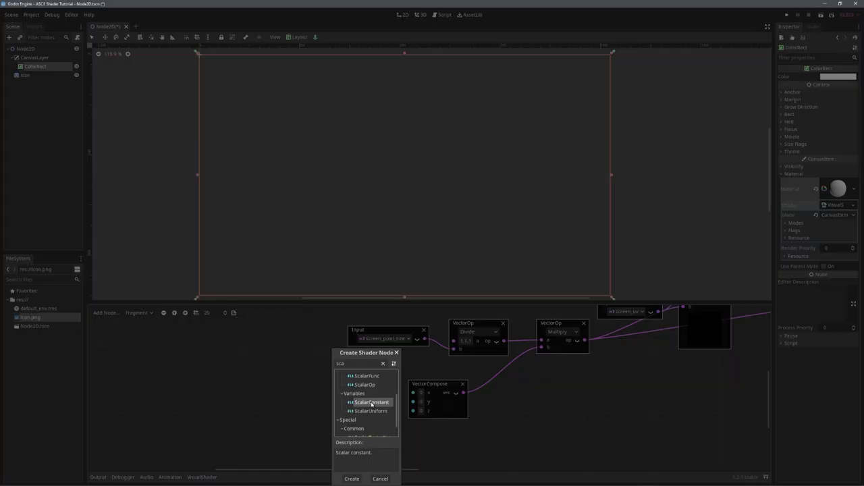
double_click(371, 404)
left_click_drag(346, 404, 441, 385)
Set the Scalar node's value to 0.15 and save the scene
double_click(332, 405)
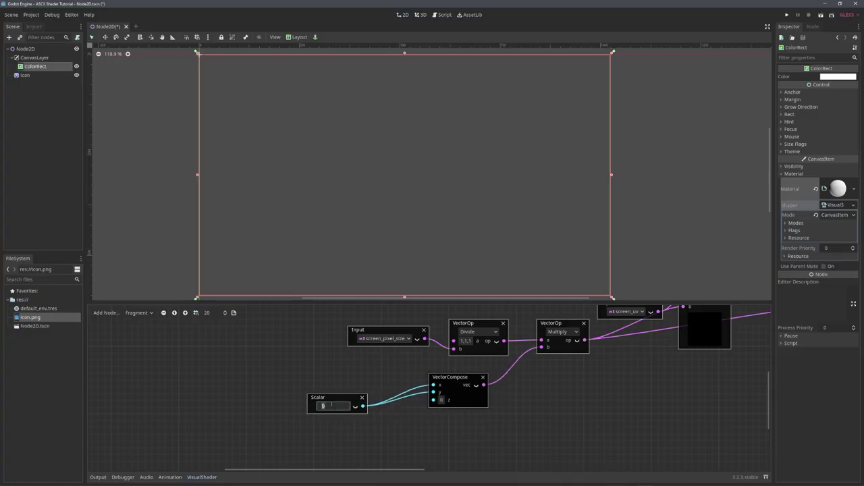
key("BackSpace")
type("0.15")
key("Return")
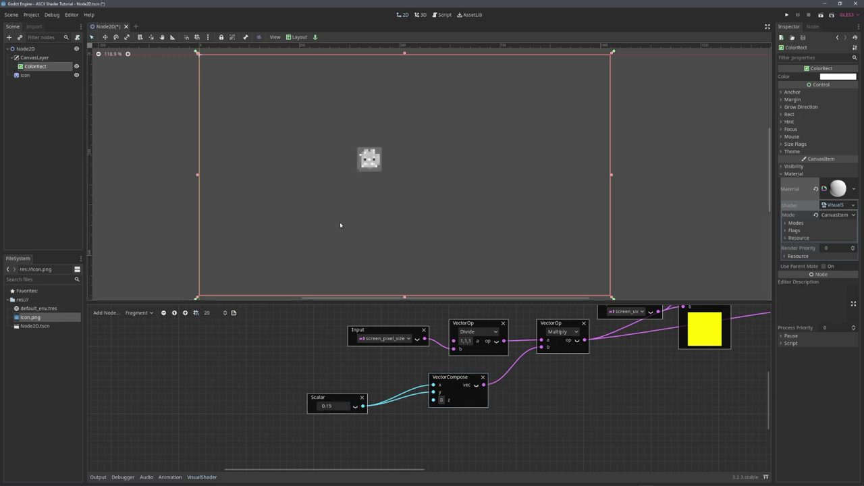
key("ctrl+s")
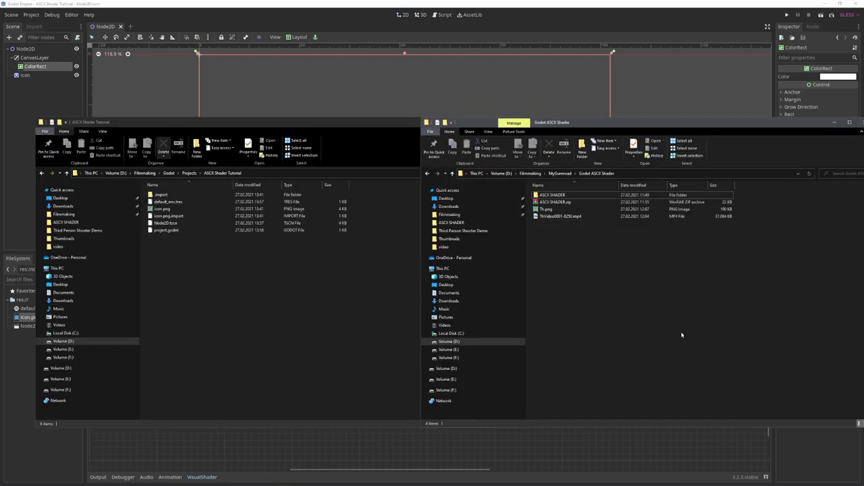
In File Explorer, view the ASCII images, copy the ASCII folder into the ASCII Shader Tutorial project folder, and return to Godot
double_click(553, 194)
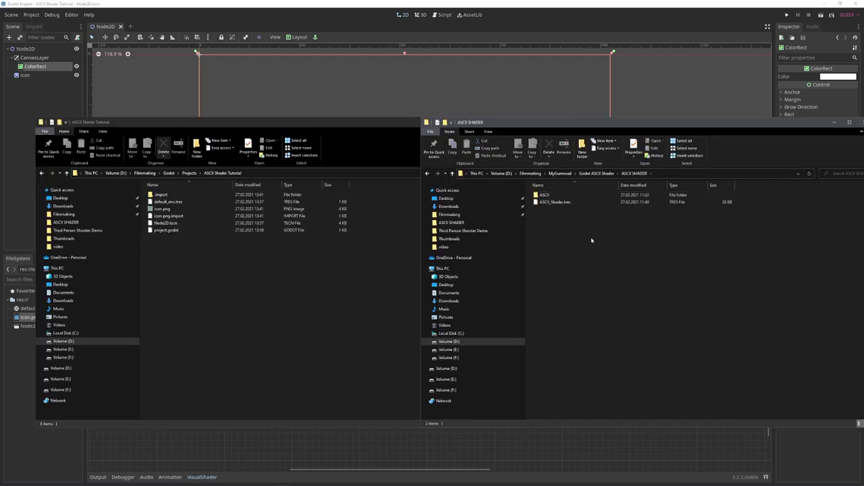
double_click(546, 195)
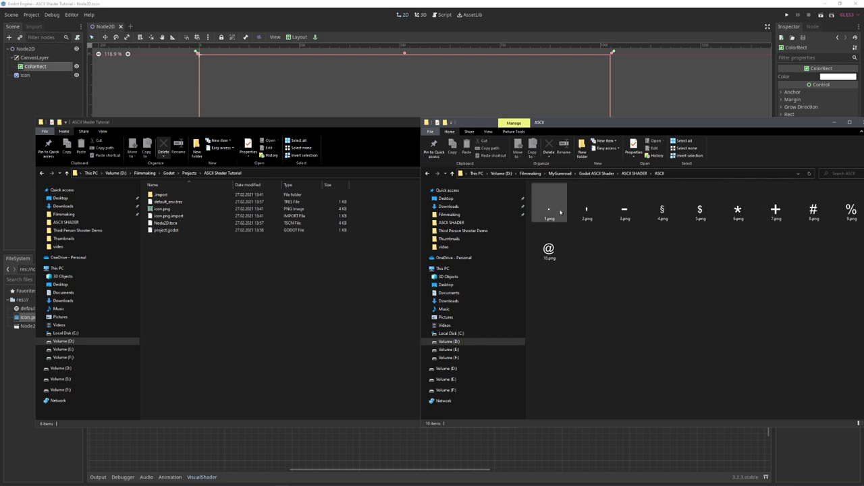
key("BackSpace")
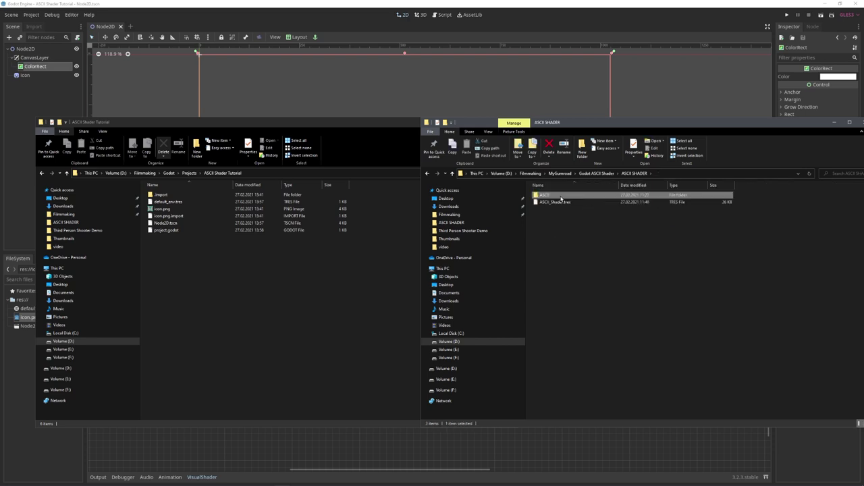
left_click_drag(560, 198, 269, 287)
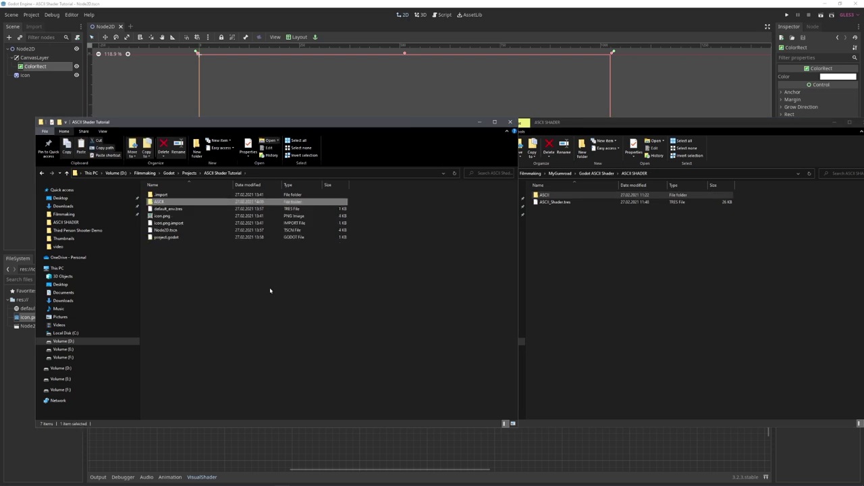
left_click_drag(179, 283, 210, 262)
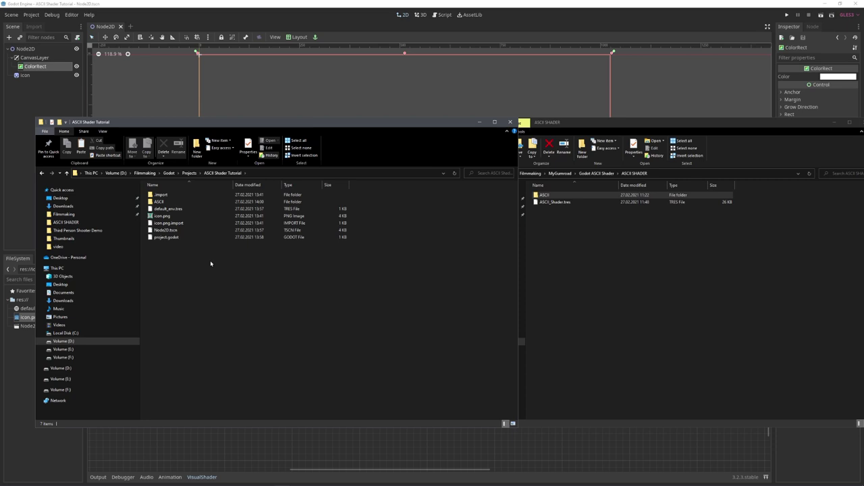
left_click(313, 64)
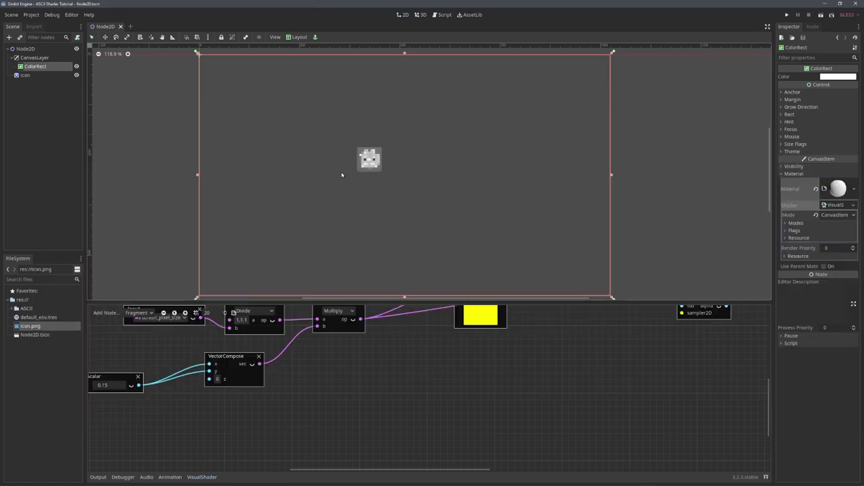
Reimport the ASCII folder's images 1.png to 10.png with Detect 3D and Filter turned off and Repeat set to Enabled
left_click(13, 308)
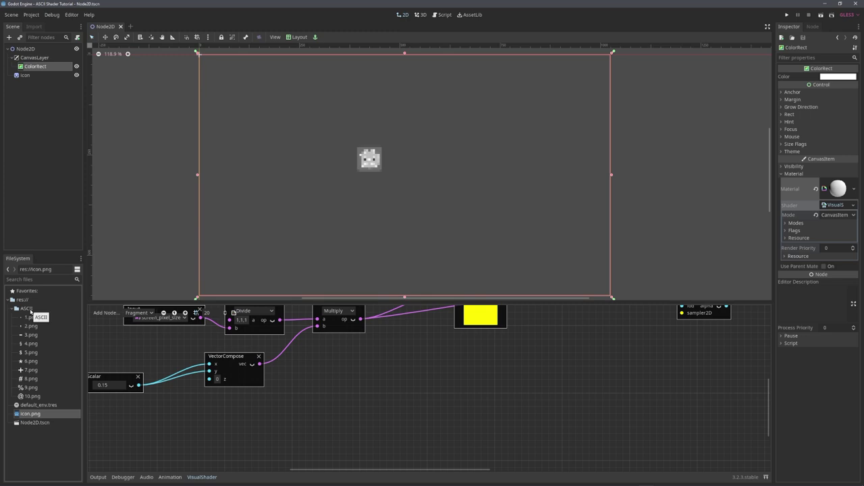
left_click(36, 353)
left_click(36, 397)
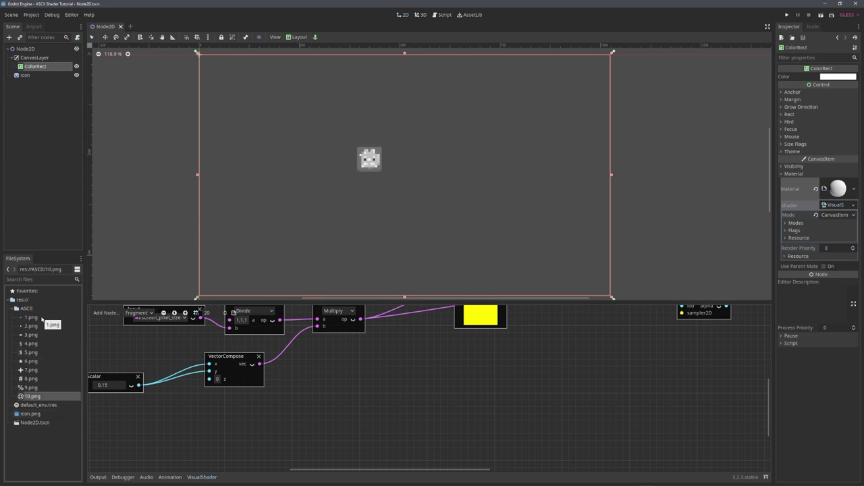
left_click(42, 319, "shift")
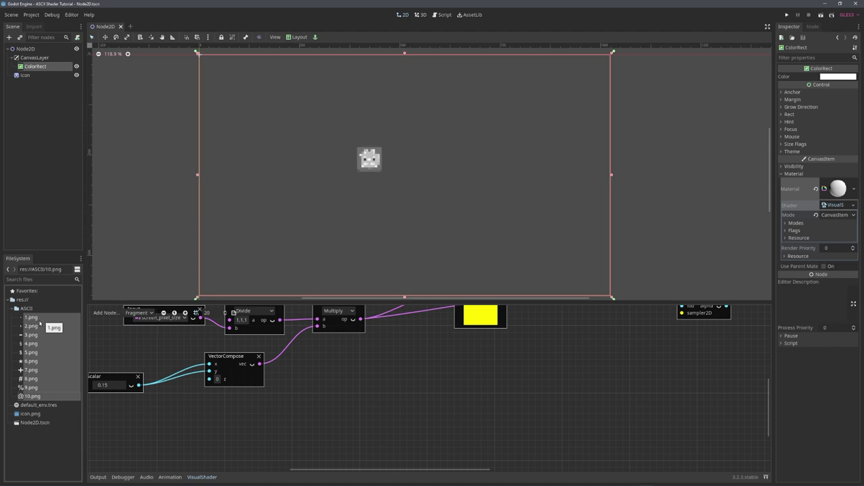
left_click(34, 26)
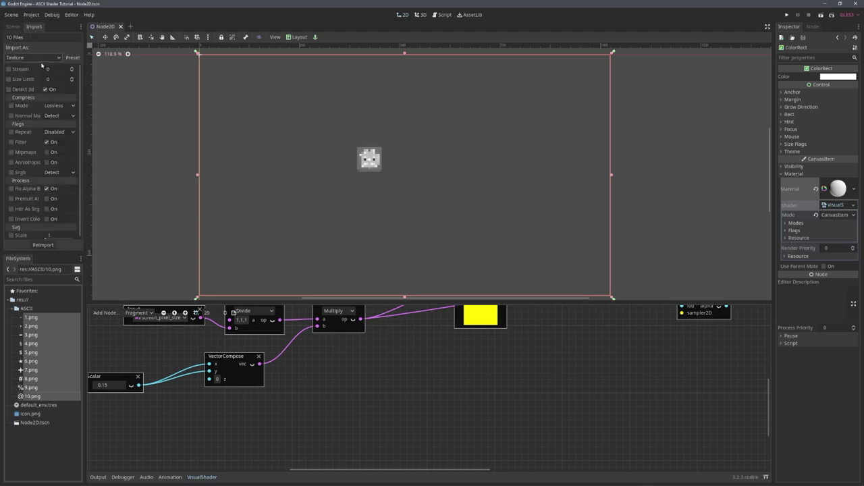
left_click(46, 89)
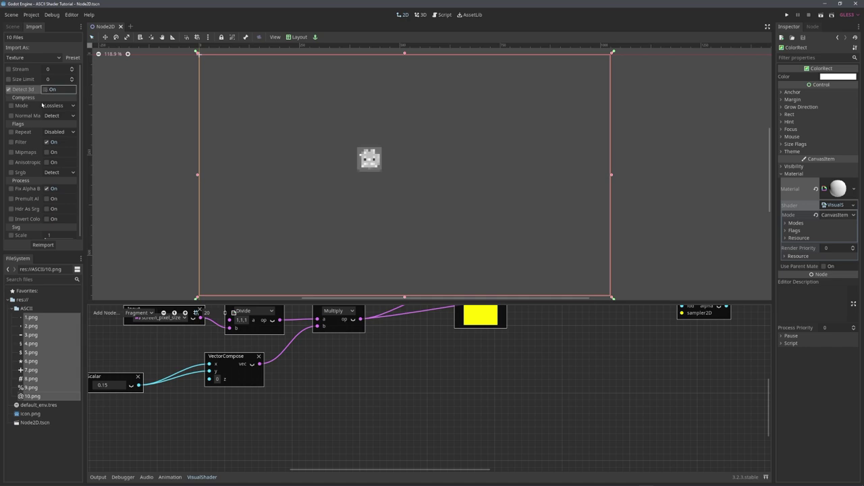
left_click(46, 143)
left_click(61, 132)
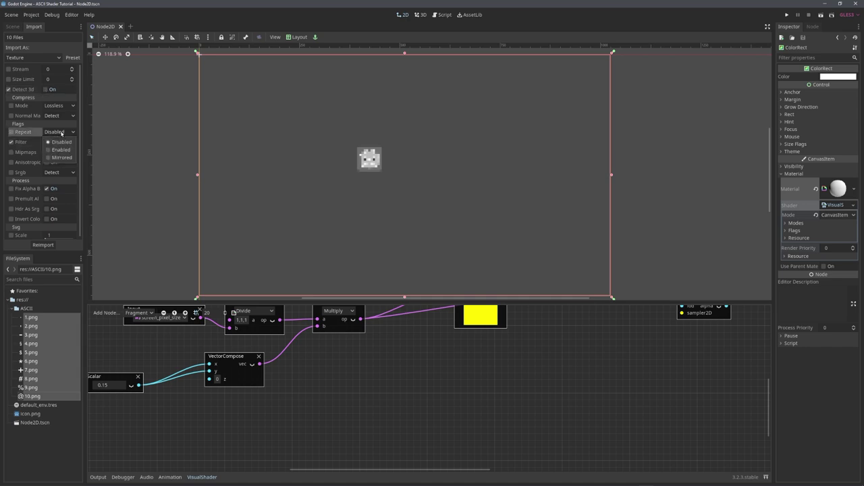
left_click(60, 150)
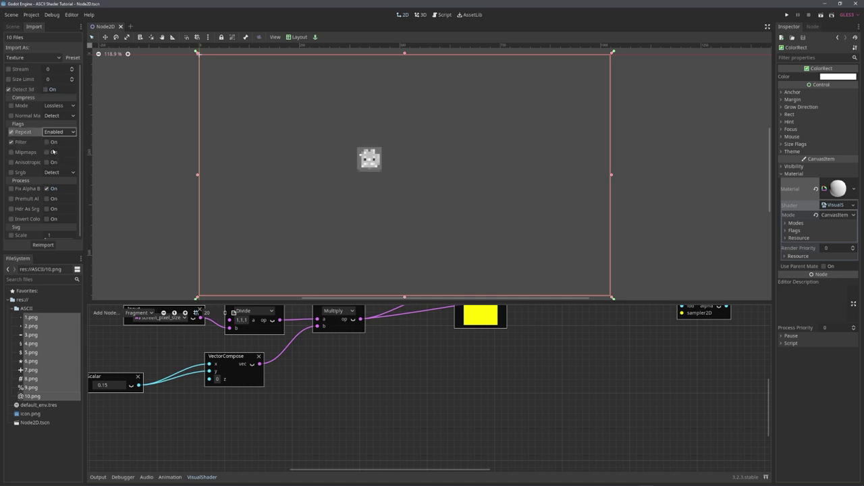
left_click(44, 245)
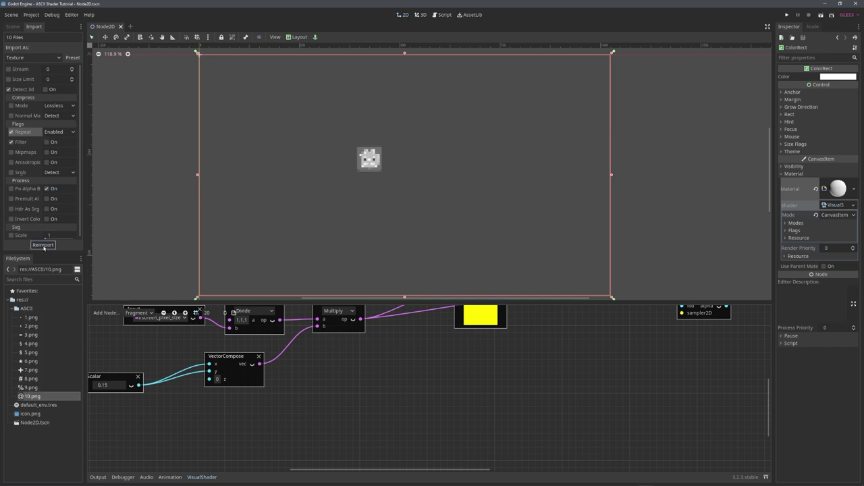
Add Texture nodes for 10.png and 9.png to the shader graph and connect the 10.png texture's rgb to the Output's Color
left_click(33, 395)
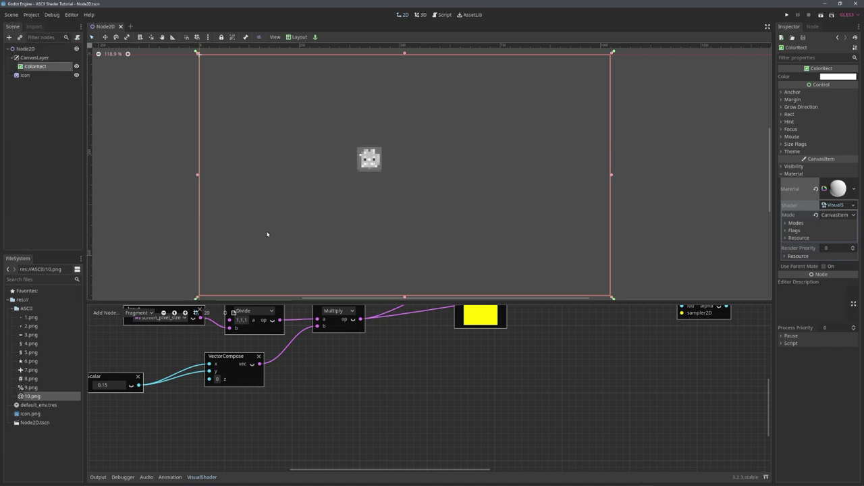
left_click_drag(29, 397, 443, 382)
middle_click_drag(432, 391, 288, 368)
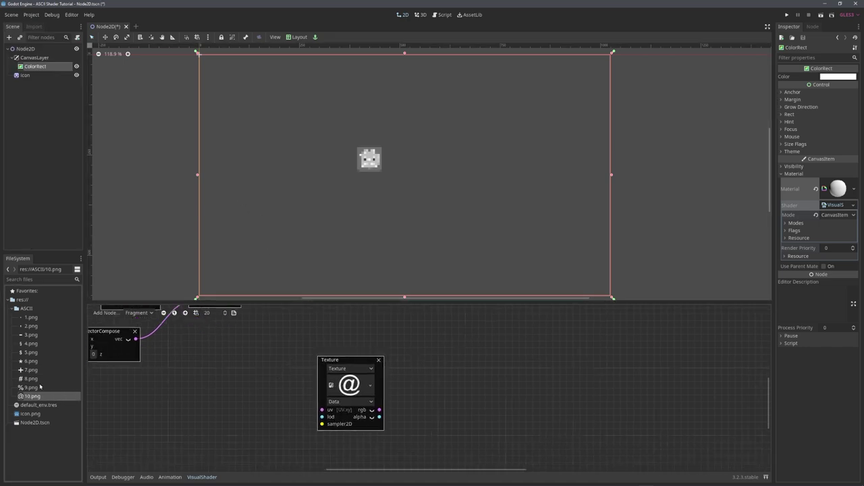
left_click_drag(30, 388, 431, 361)
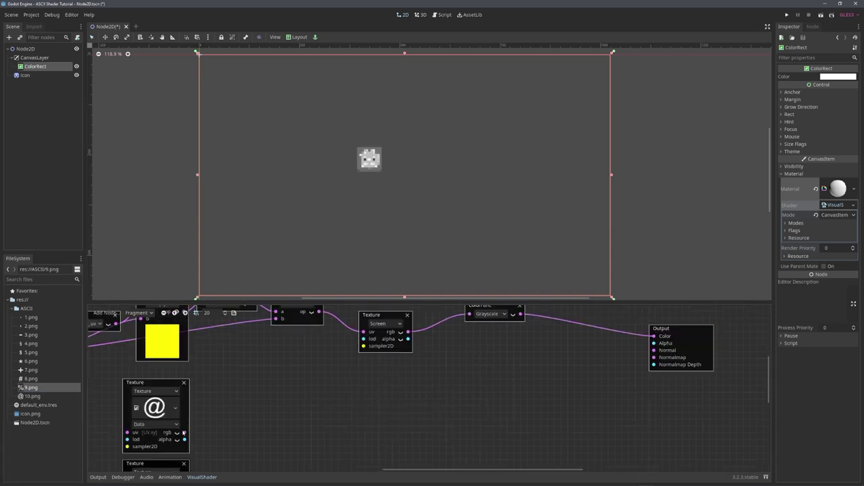
left_click_drag(185, 432, 654, 336)
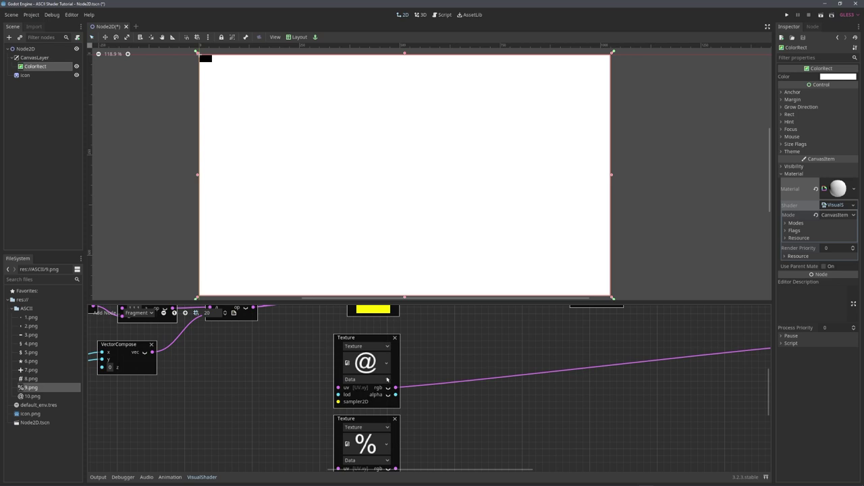
Add an Input node for uv and connect it to the uv of the 10.png texture
left_click_drag(368, 420, 376, 466)
left_click_drag(370, 339, 384, 394)
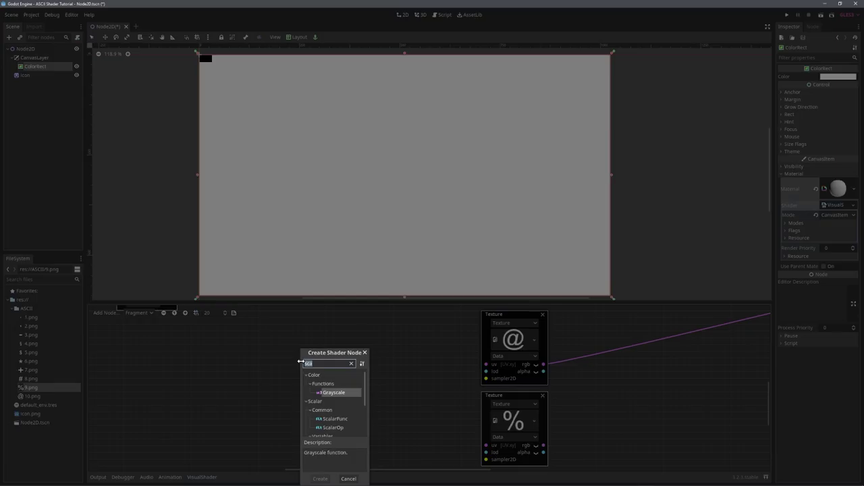
key("Return")
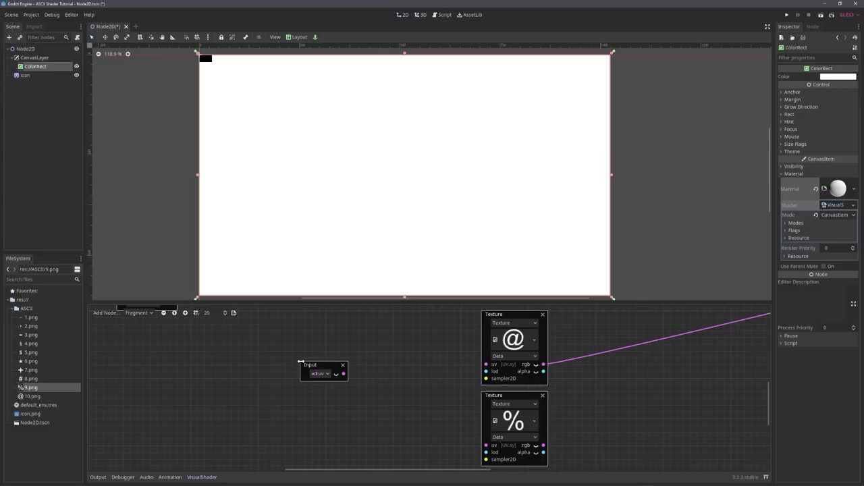
left_click_drag(311, 365, 487, 364)
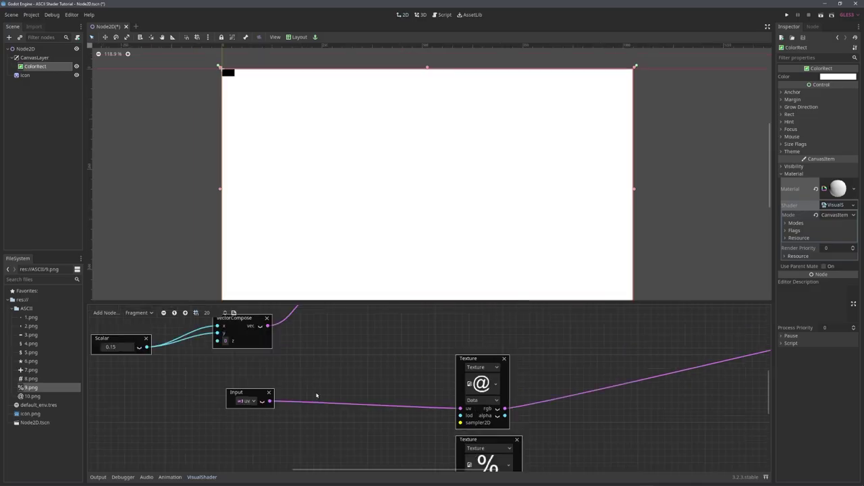
middle_click_drag(318, 399, 105, 384)
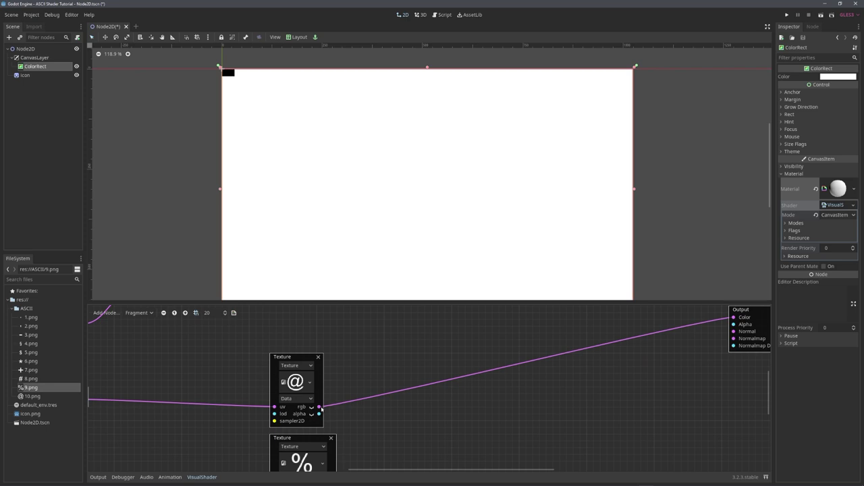
Connect the 10.png texture's alpha to the Output's Color in place of its rgb and view the preview
middle_click_drag(338, 251, 346, 231)
middle_click_drag(321, 417, 256, 433)
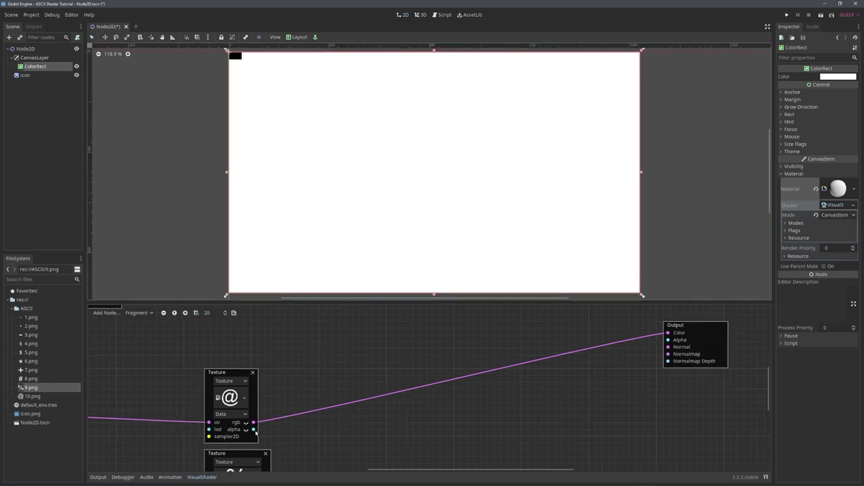
left_click_drag(254, 430, 668, 333)
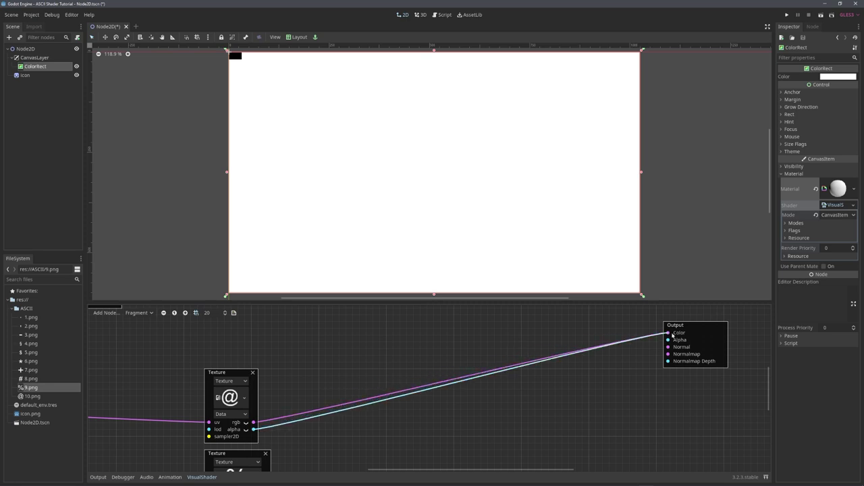
scroll(426, 234, "down", 2)
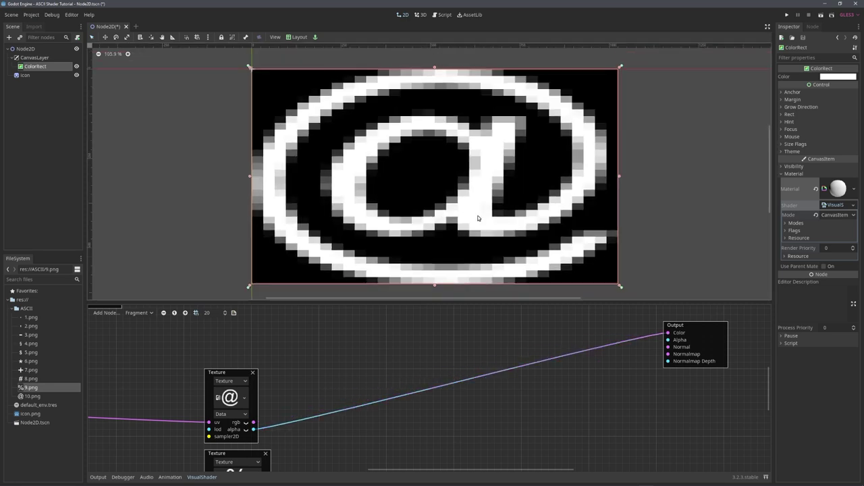
Add a vector Multiply node combining the uv Input with the cell-count Multiply output, and connect its result to the 10.png texture's uv
middle_click_drag(193, 383, 435, 377)
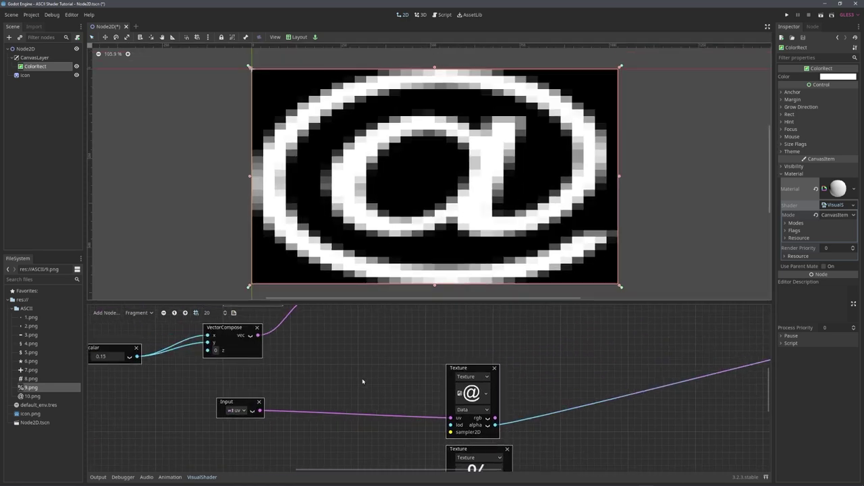
middle_click_drag(359, 387, 375, 388)
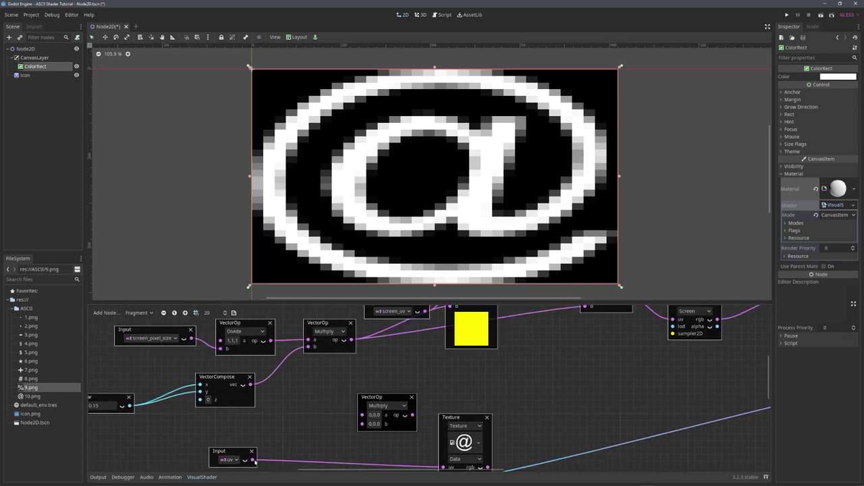
left_click_drag(255, 461, 369, 419)
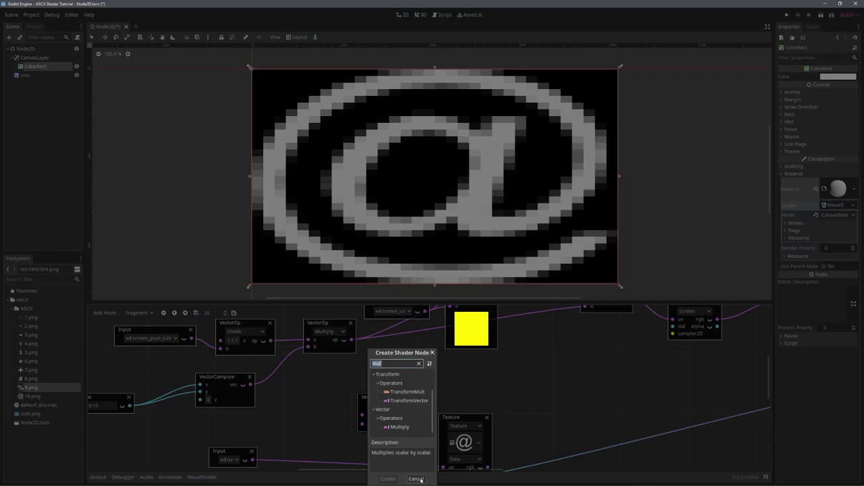
left_click(416, 479)
scroll(338, 371, "up", 1)
left_click_drag(344, 363, 352, 443)
middle_click_drag(407, 440, 374, 383)
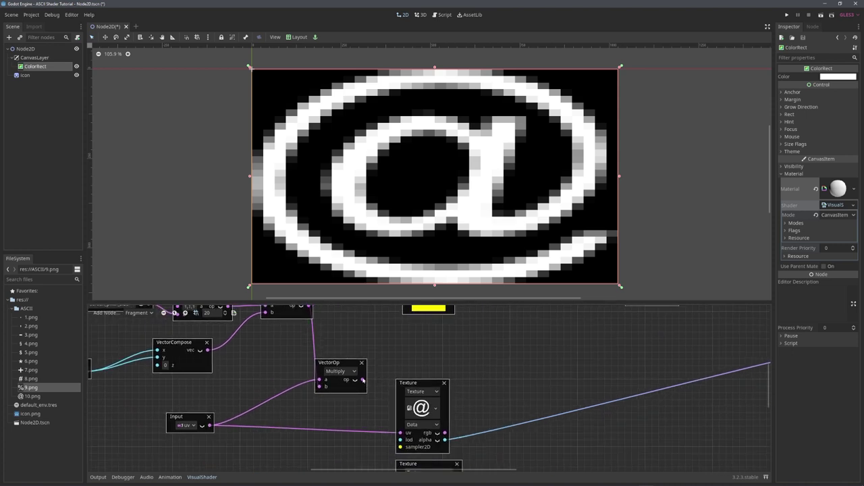
left_click_drag(363, 380, 401, 434)
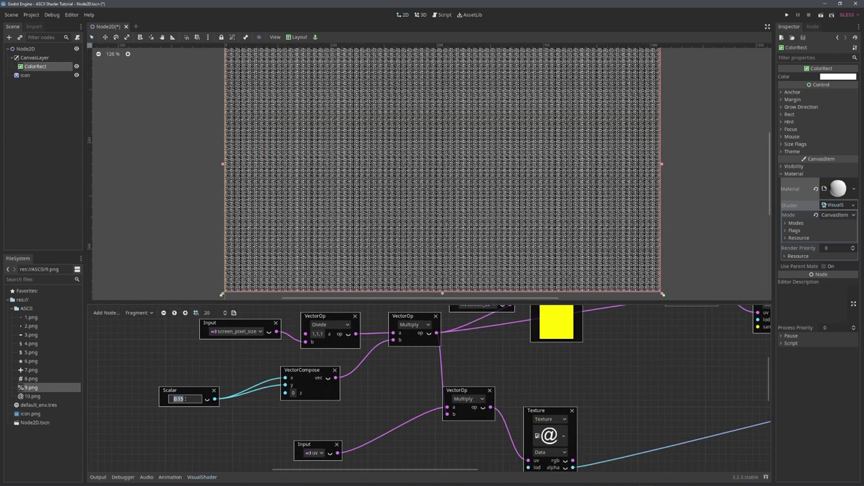
Set the Scalar node's value to 0.05 and inspect the tiled @ pattern in the preview
type("0.05")
key("Return")
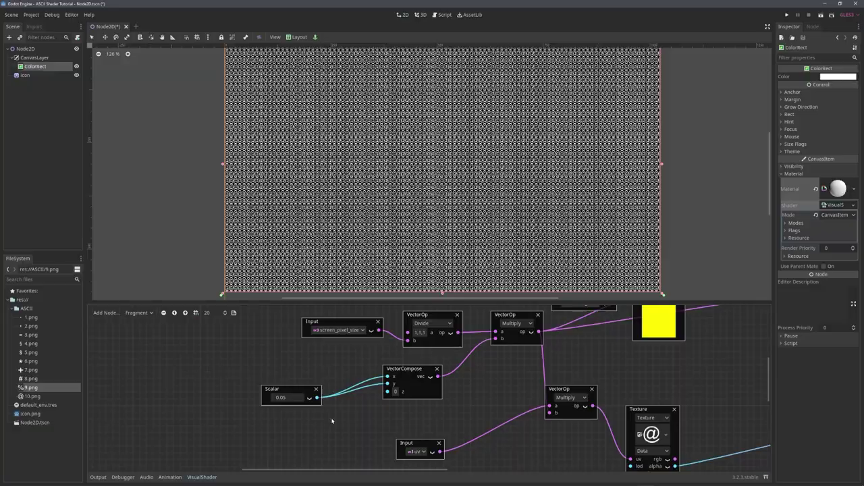
scroll(468, 223, "up", 6)
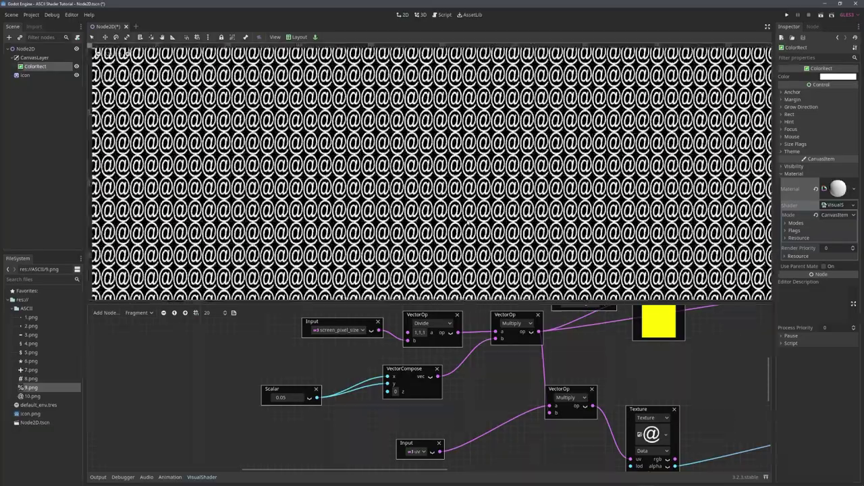
scroll(468, 221, "down", 6)
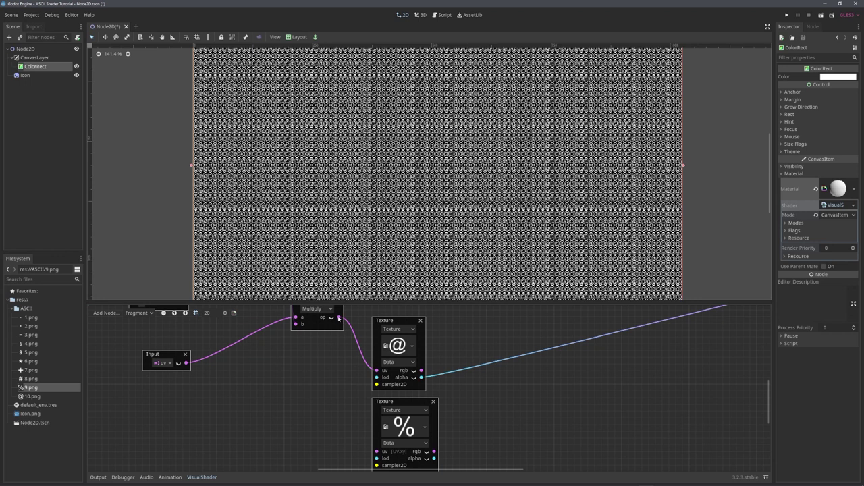
Connect the uv Multiply output to the uv of the 9.png texture as well
left_click_drag(339, 317, 377, 451)
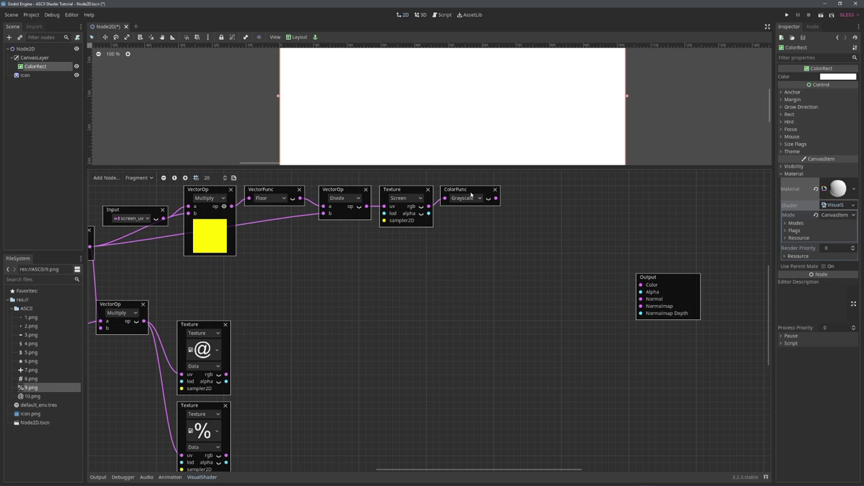
middle_click_drag(350, 362, 387, 311)
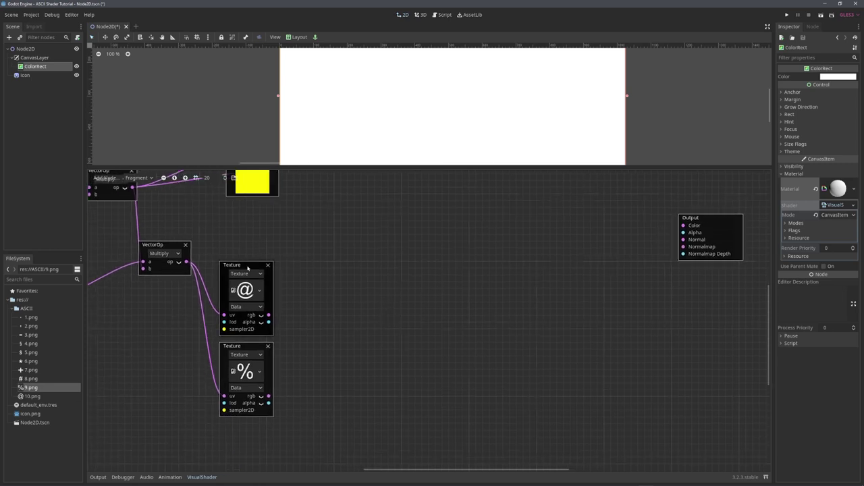
left_click_drag(248, 263, 250, 269)
left_click(249, 347)
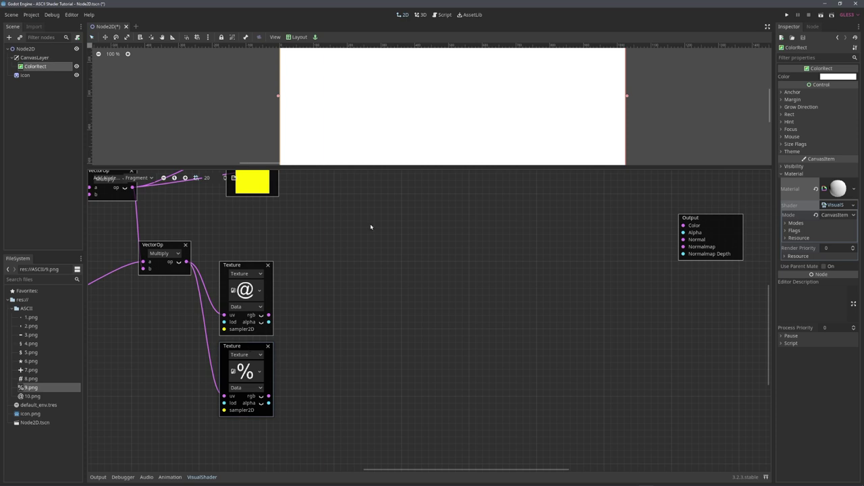
Add an If node and connect the Grayscale ColorFunc output to its a input
scroll(386, 337, "up", 5)
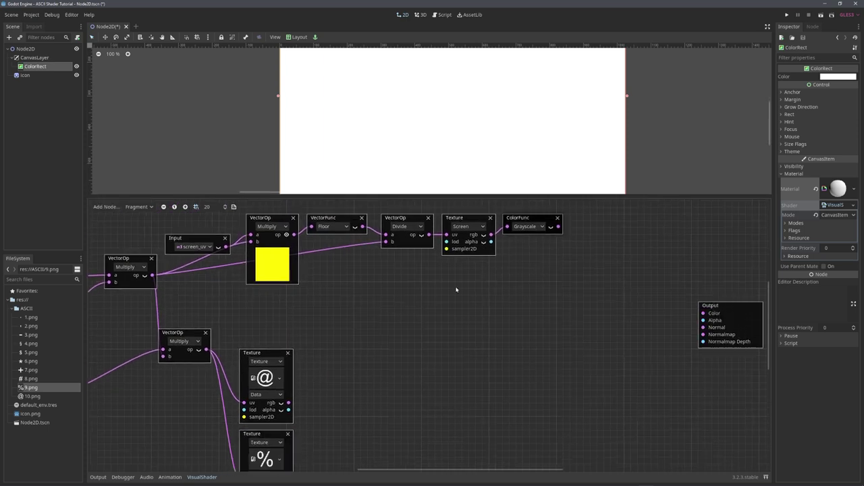
right_click(476, 303)
left_click(486, 329)
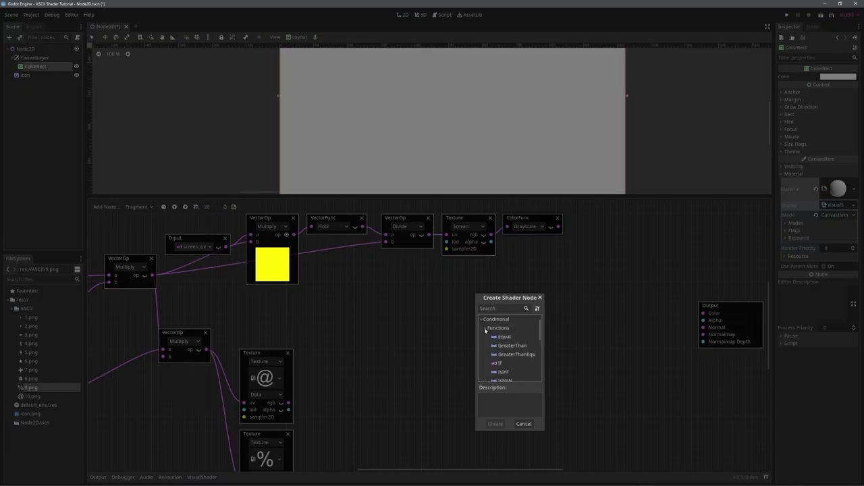
scroll(518, 303, "down", 1)
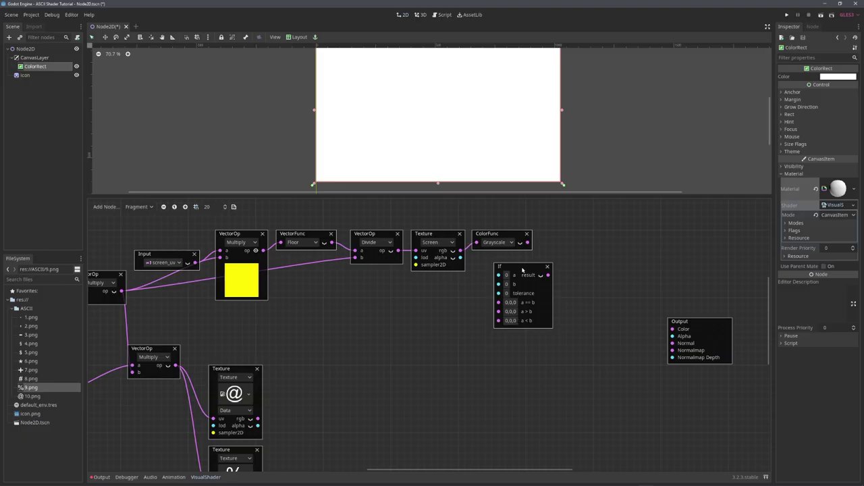
double_click(518, 317)
left_click_drag(529, 242, 550, 291)
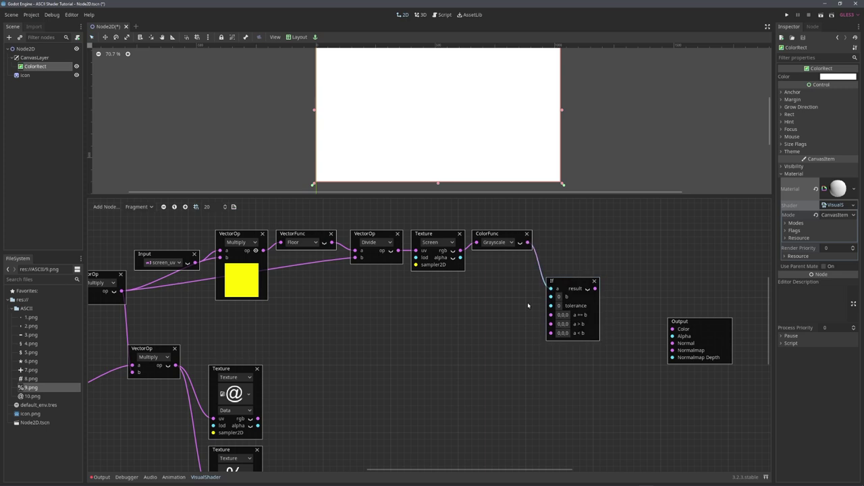
Set the If node's b to 0.7 and a > b to 1,1,1, and connect its result to the Output's Color
left_click(560, 297)
type("0.7")
key("Return")
left_click(563, 324)
type("1")
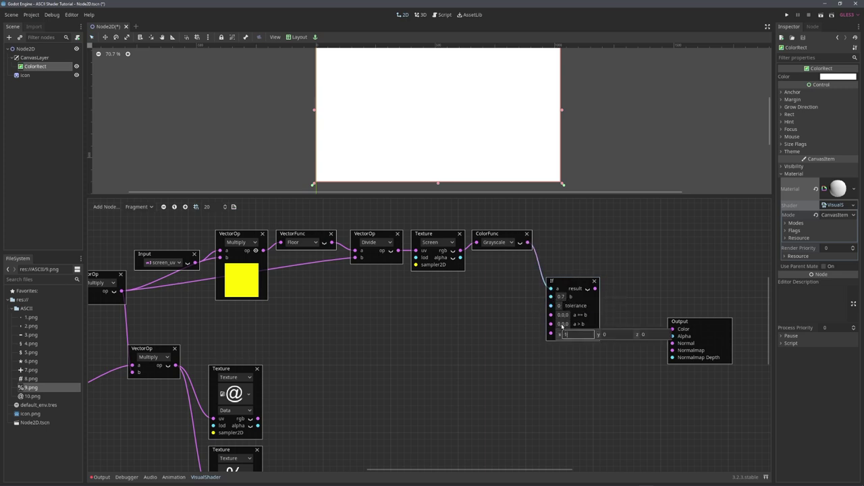
key("Tab")
type("1")
key("Tab")
type("1")
key("Return")
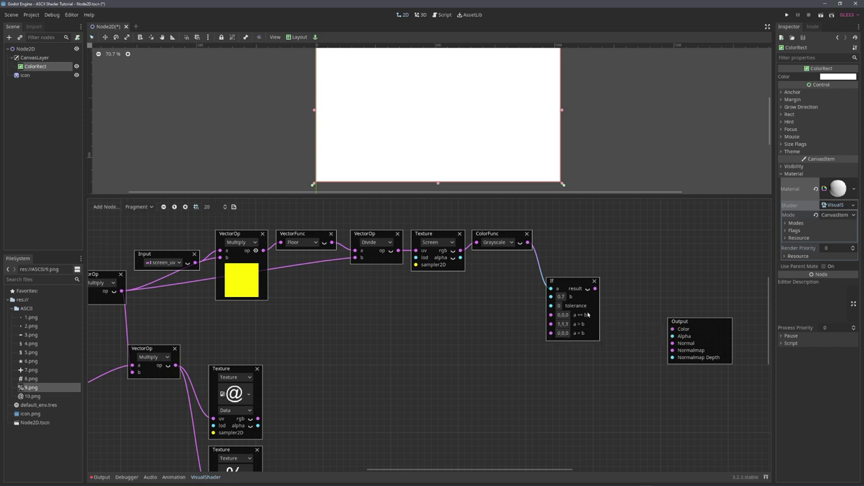
left_click_drag(596, 288, 673, 329)
scroll(481, 154, "up", 10)
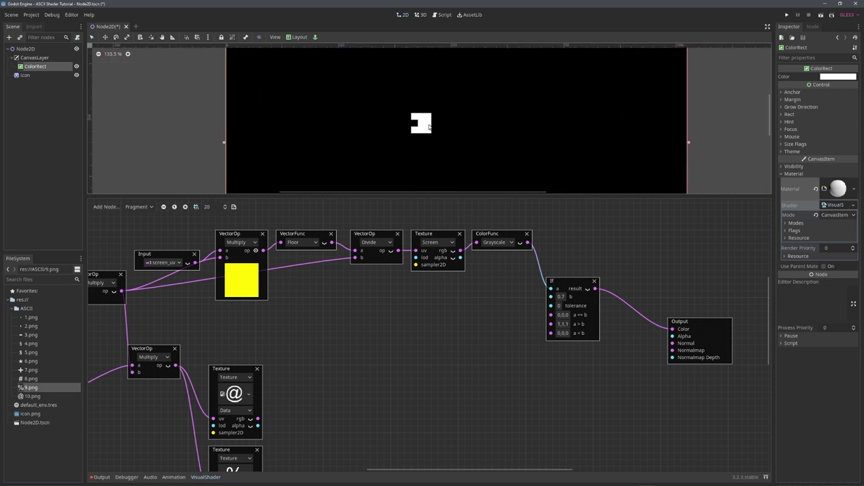
Duplicate the If node and connect the Grayscale ColorFunc output to the a input of both copies
left_click_drag(570, 286, 589, 297)
key("ctrl+d")
key("Escape")
left_click_drag(526, 322, 591, 296)
left_click_drag(527, 243, 565, 303)
Set b of the second If node to 0.4, connect its result to the Output's Color and check the preview
left_click(575, 312)
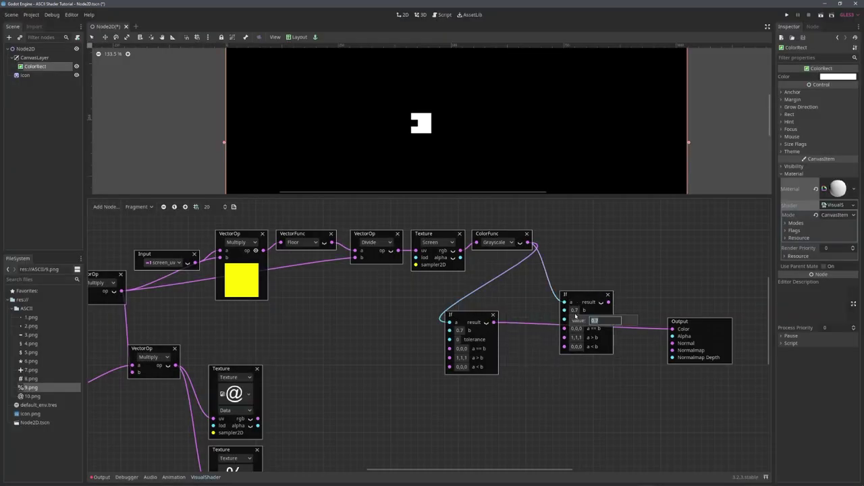
type("0.4")
key("Return")
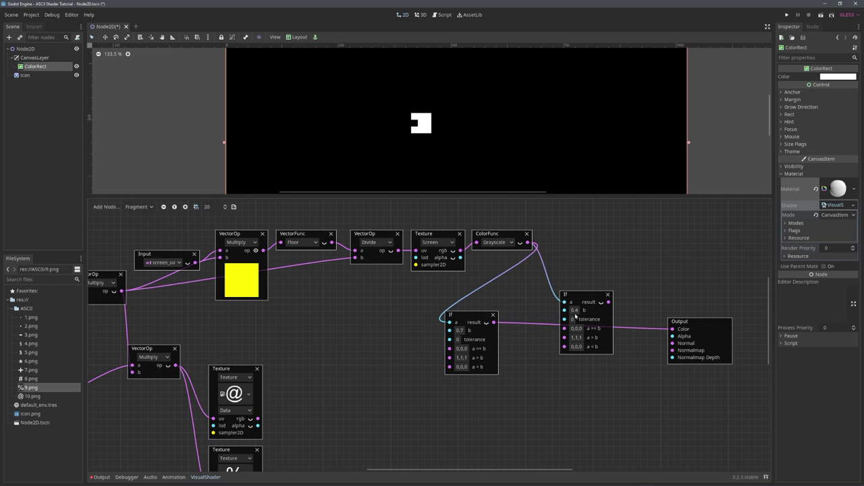
left_click_drag(609, 302, 672, 329)
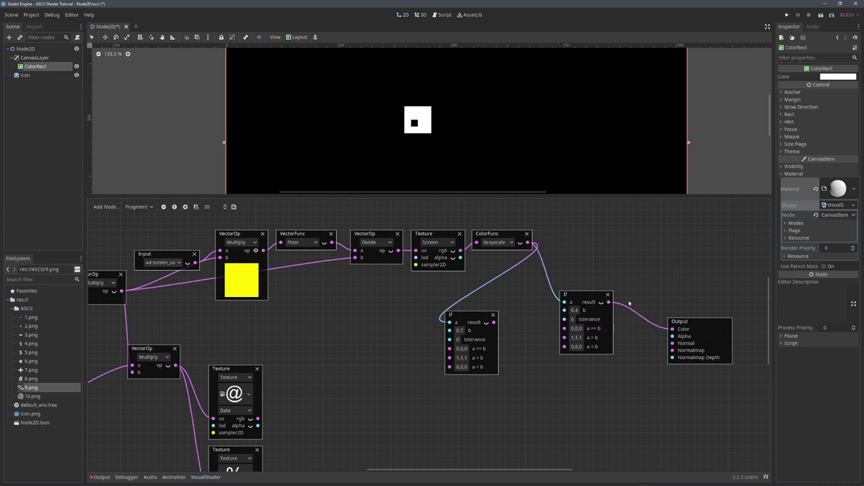
scroll(478, 133, "up", 2)
scroll(479, 135, "down", 3)
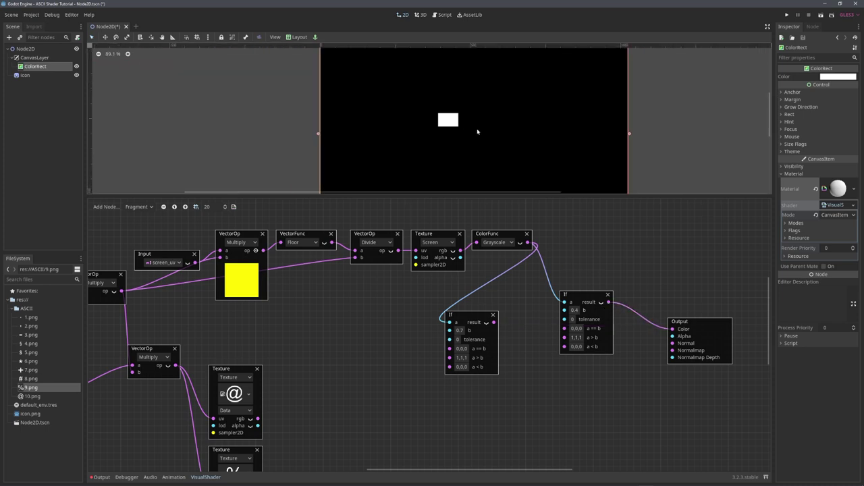
scroll(478, 132, "up", 2)
Subtract the 0.7 If result from the 0.4 If result with a scalar Subtract node feeding the Output's Color
left_click_drag(590, 297, 563, 317)
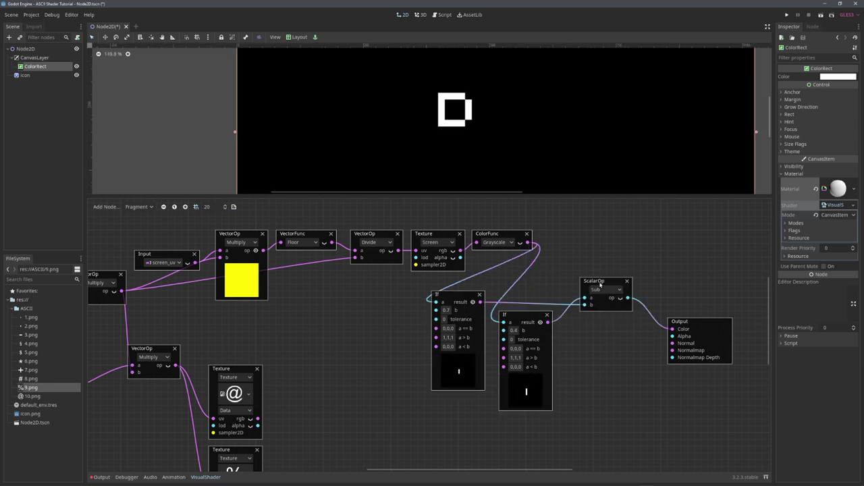
left_click_drag(599, 285, 583, 269)
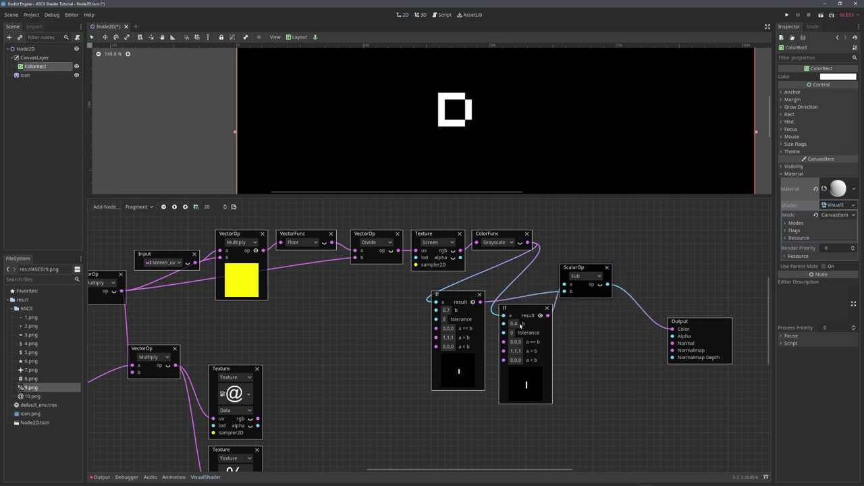
Add a scalar Multiply node combining the @ texture's alpha with the 0.7 If result, and connect it to the Output's Color
middle_click_drag(334, 383, 416, 330)
right_click(417, 330)
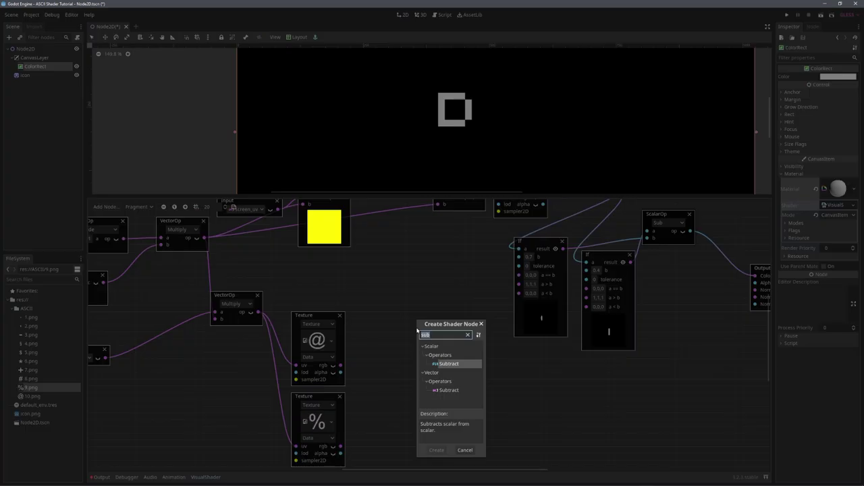
type("mul")
key("Return")
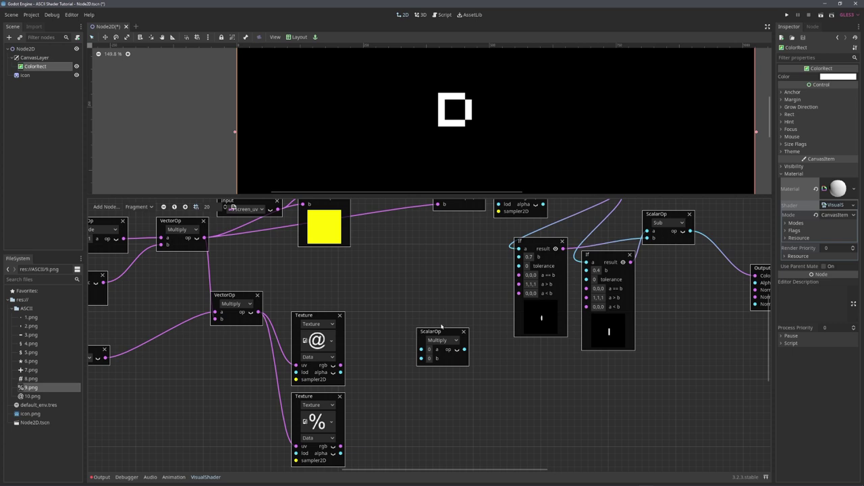
left_click_drag(421, 348, 341, 373)
middle_click_drag(453, 319, 426, 353)
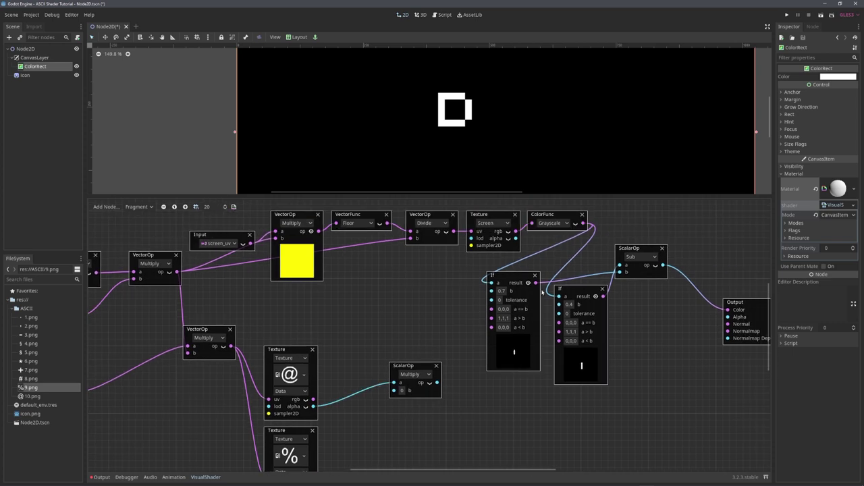
left_click_drag(536, 282, 394, 391)
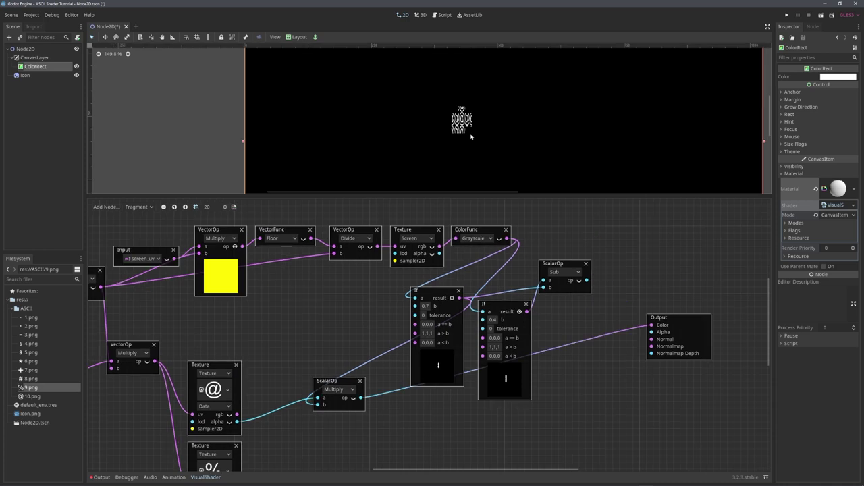
middle_click_drag(473, 123, 491, 124)
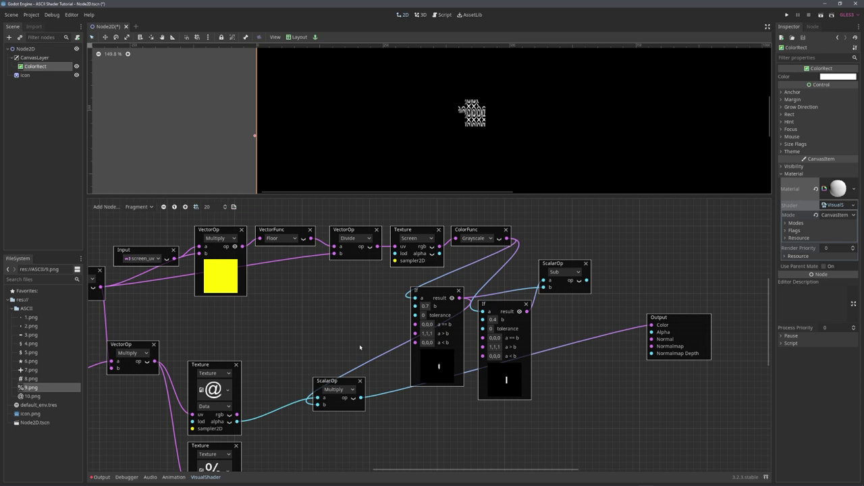
Copy the scalar Multiply node to combine the Subtract output with the % texture's alpha, and connect it to the Output's Color
middle_click_drag(360, 348, 374, 307)
left_click_drag(357, 342, 328, 420)
key("ctrl+v")
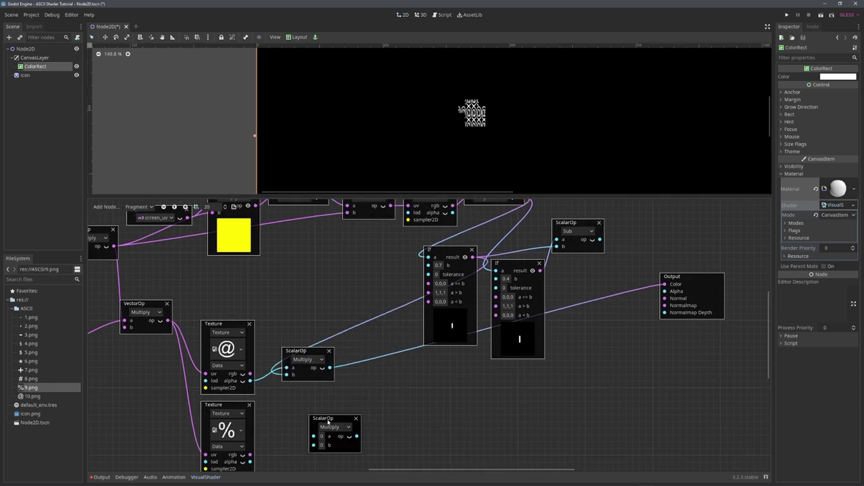
middle_click_drag(329, 420, 323, 390)
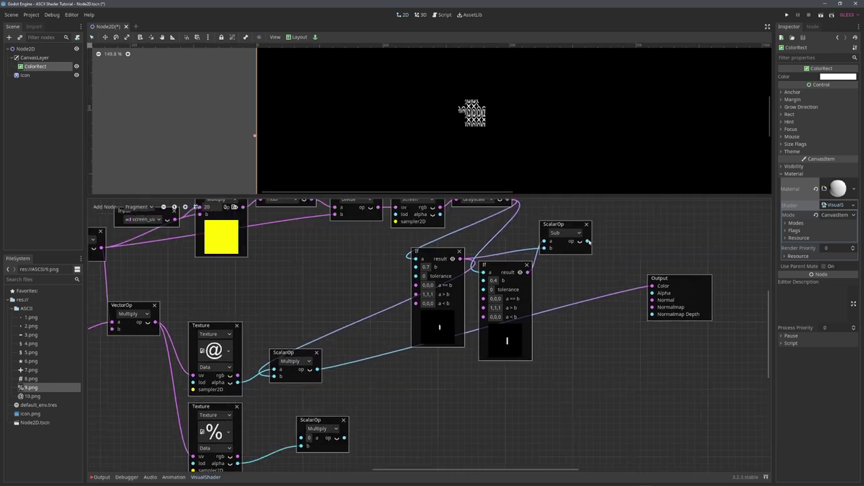
left_click_drag(589, 241, 652, 293)
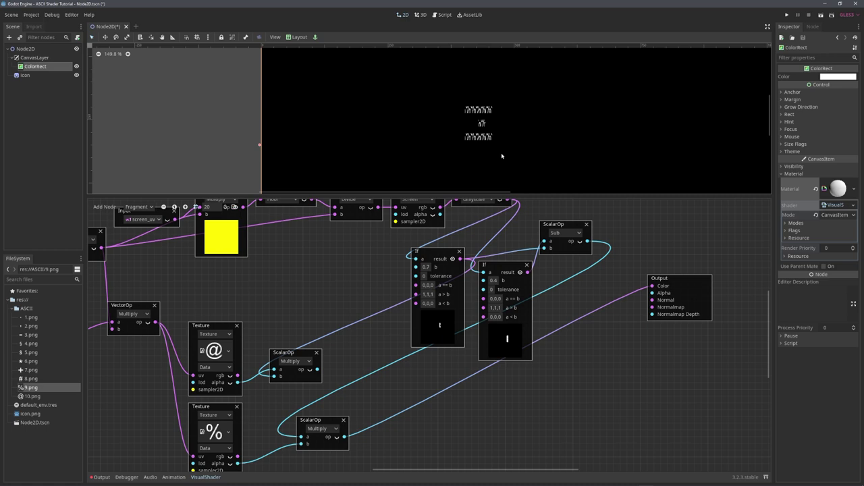
Add a scalar Add node that sums the @ and % Multiply outputs
right_click(408, 349)
type("add")
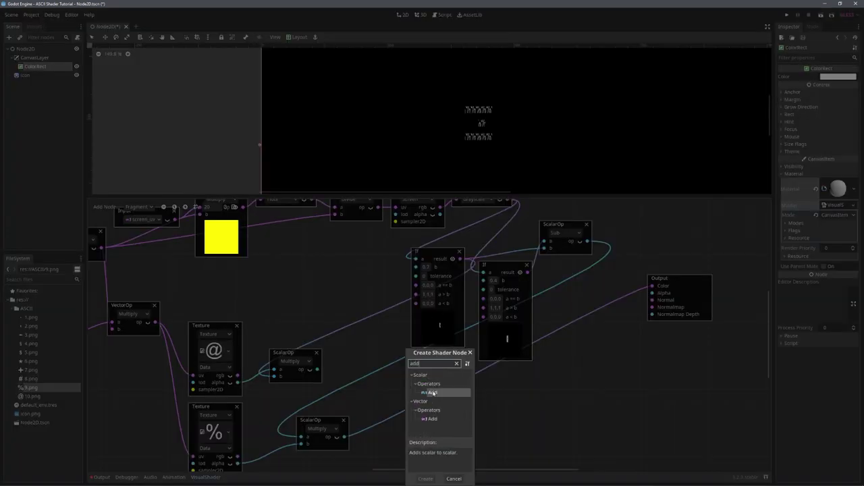
double_click(433, 394)
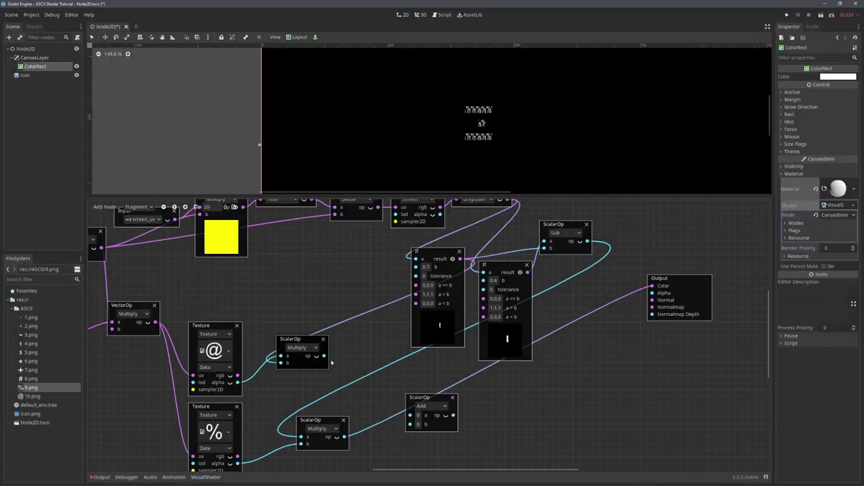
left_click_drag(325, 356, 411, 415)
left_click_drag(345, 437, 380, 430)
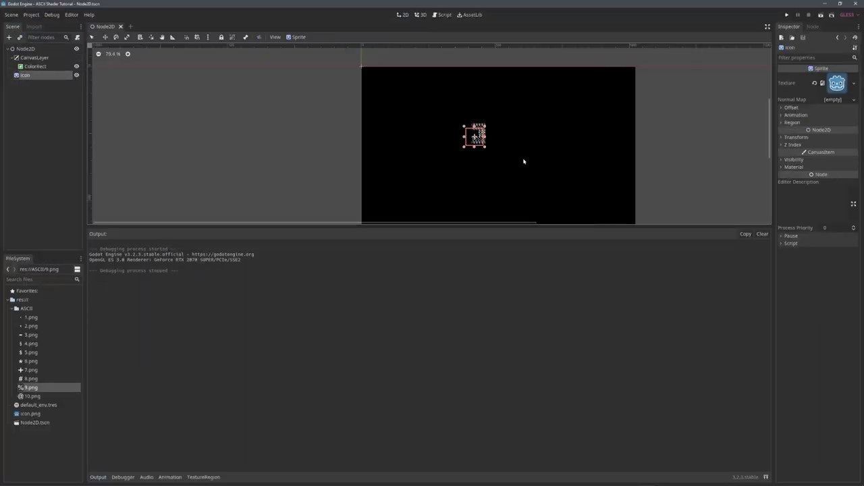
Enlarge the Icon sprite in the viewport and run the scene to view the ASCII effect
left_click_drag(486, 150, 520, 169)
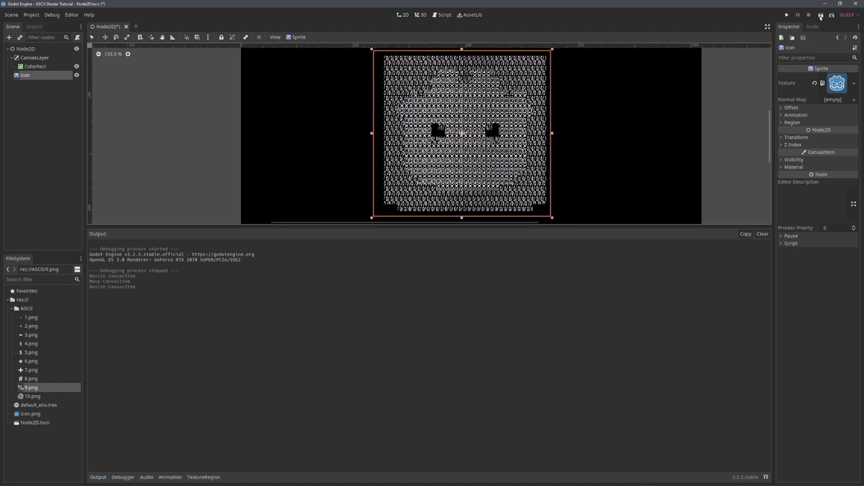
left_click(821, 14)
left_click_drag(437, 146, 511, 134)
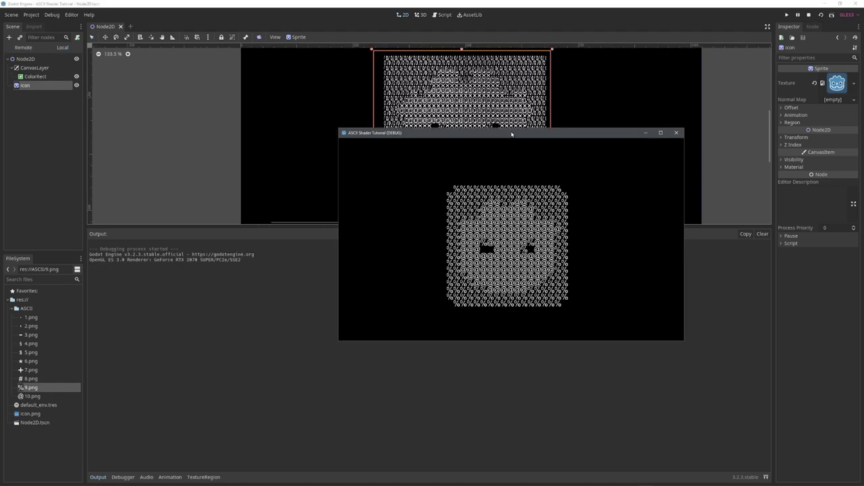